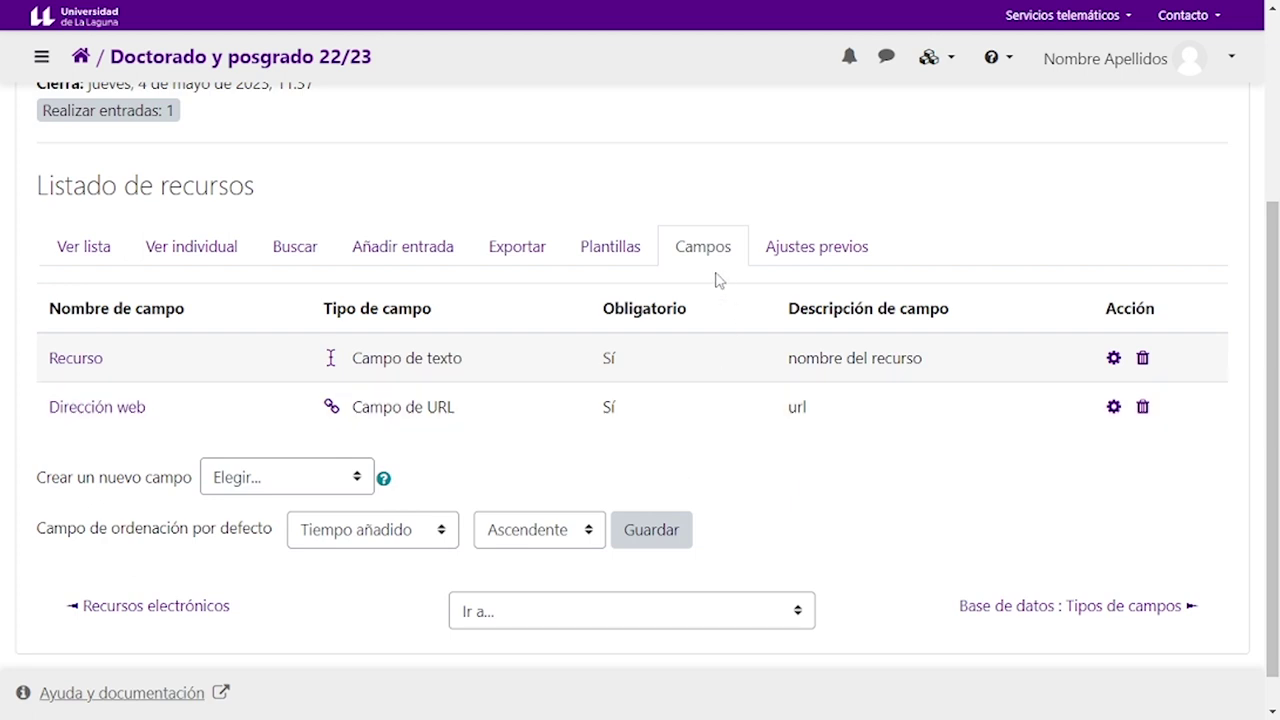
Open the templates of the Recursos electrónicos database activity, showing the individual-entry template
click(607, 262)
scroll(577, 357, down, 2)
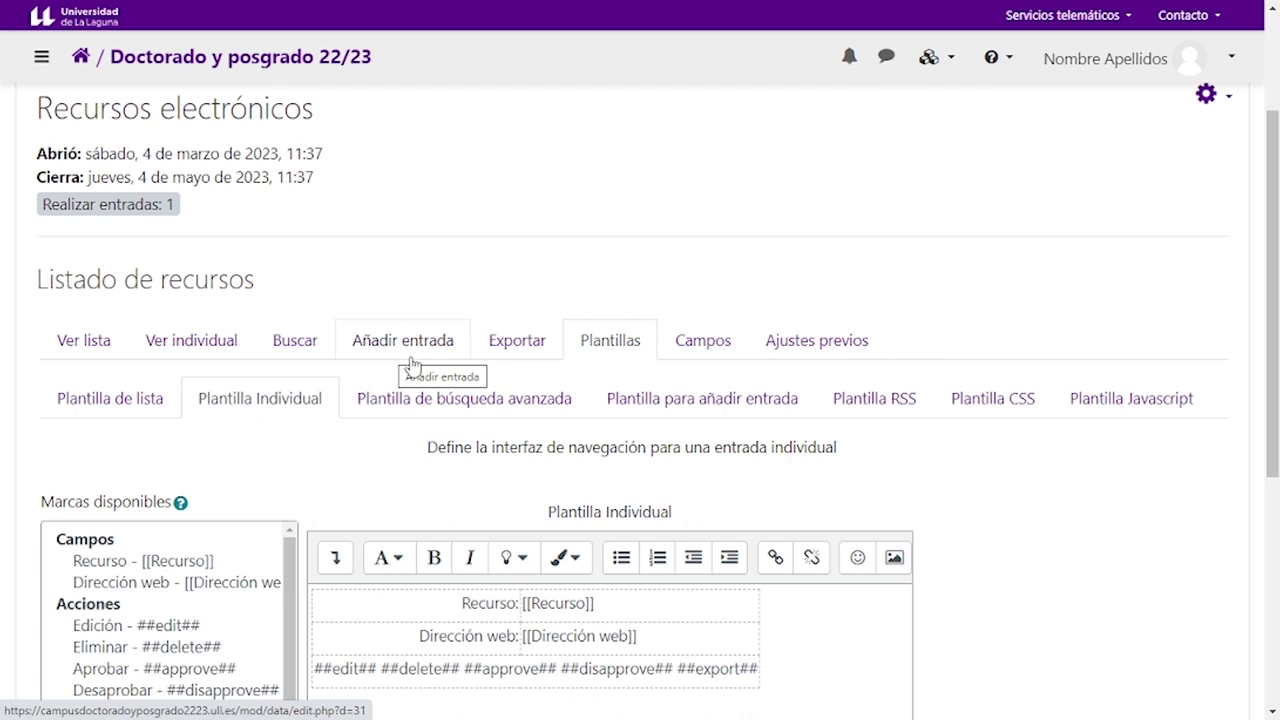
scroll(413, 365, down, 1)
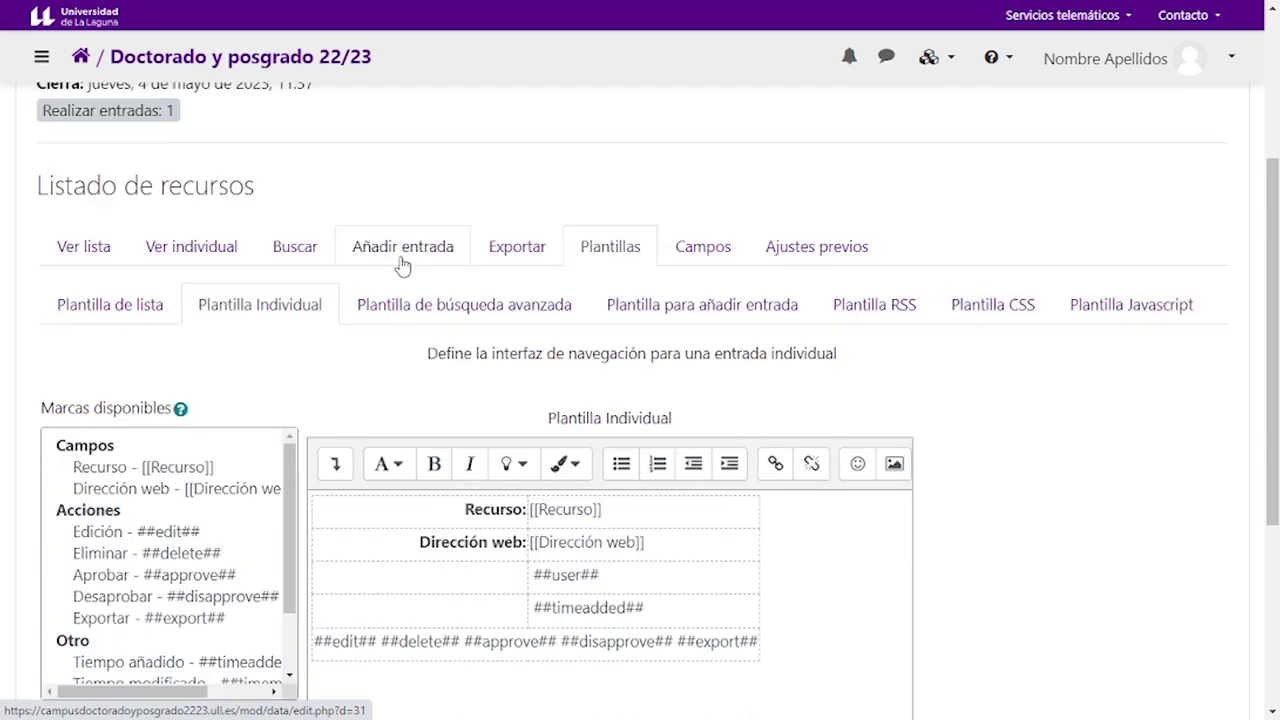
In the add-entry template, make the labels "Recurso:" and "Dirección web:" bold and save the template
click(700, 308)
scroll(554, 383, down, 4)
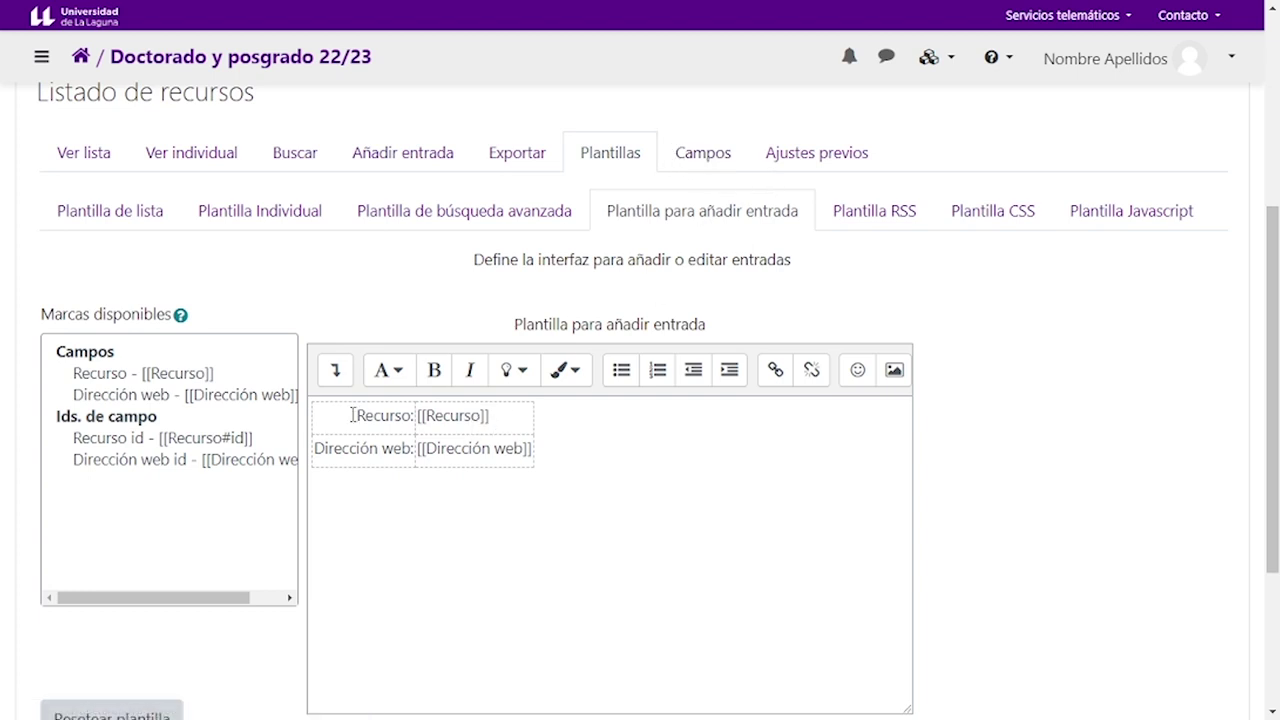
drag(352, 414, 416, 415)
click(434, 370)
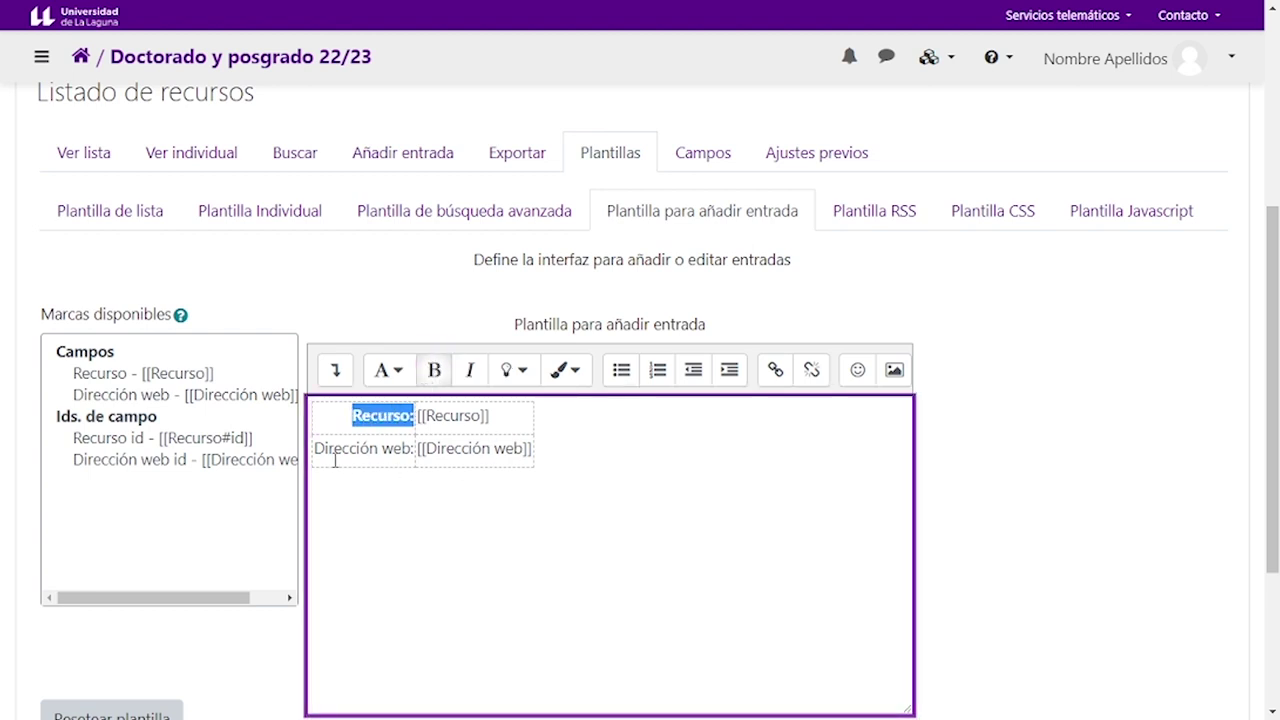
drag(314, 449, 420, 453)
click(434, 370)
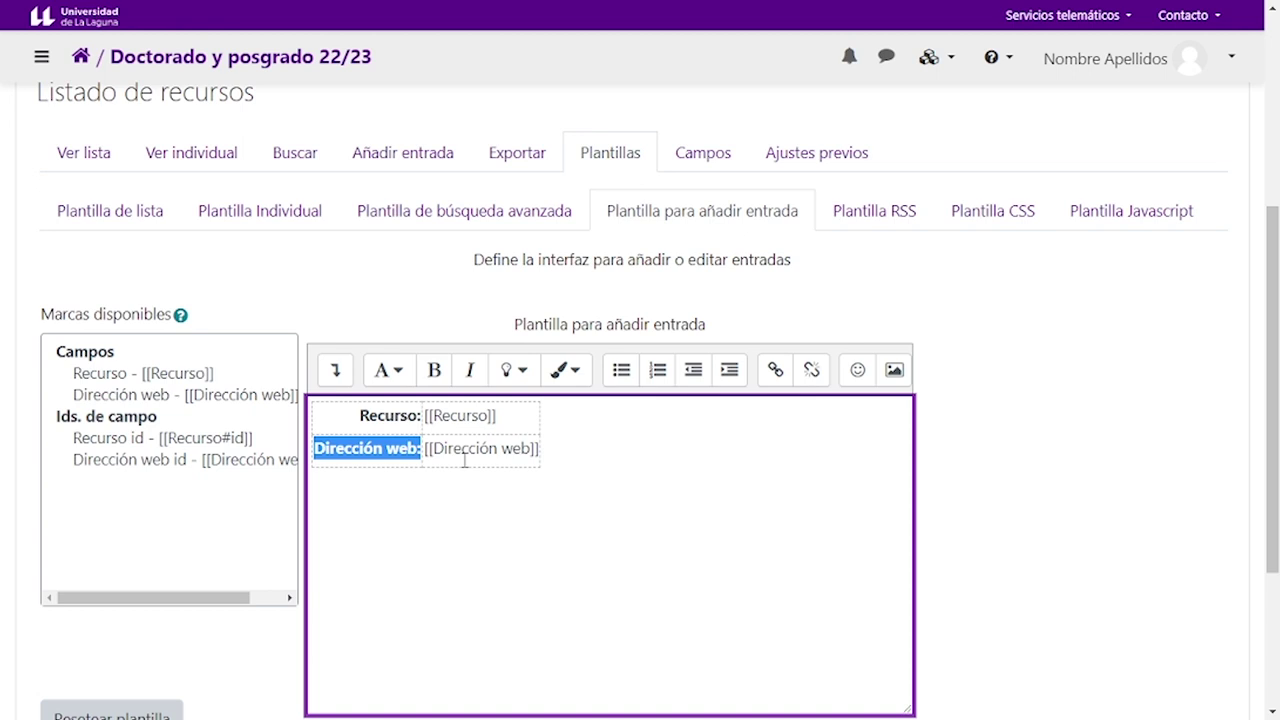
click(458, 510)
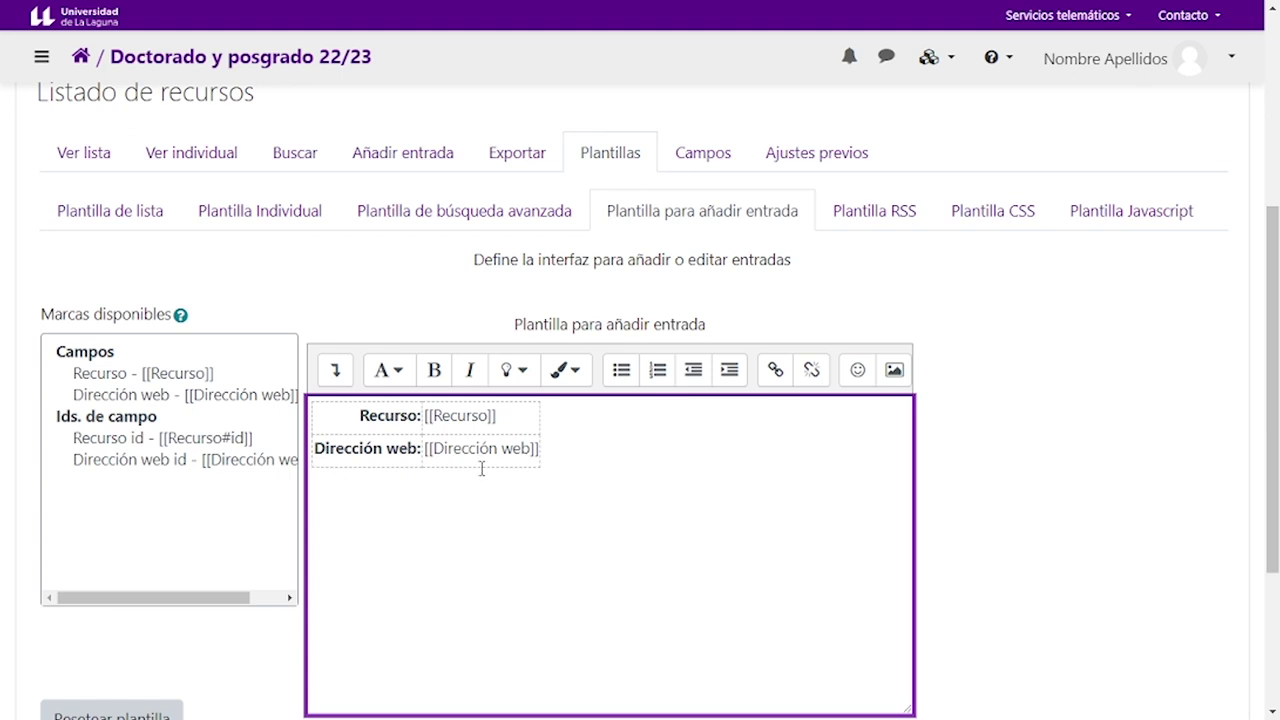
scroll(443, 503, down, 2)
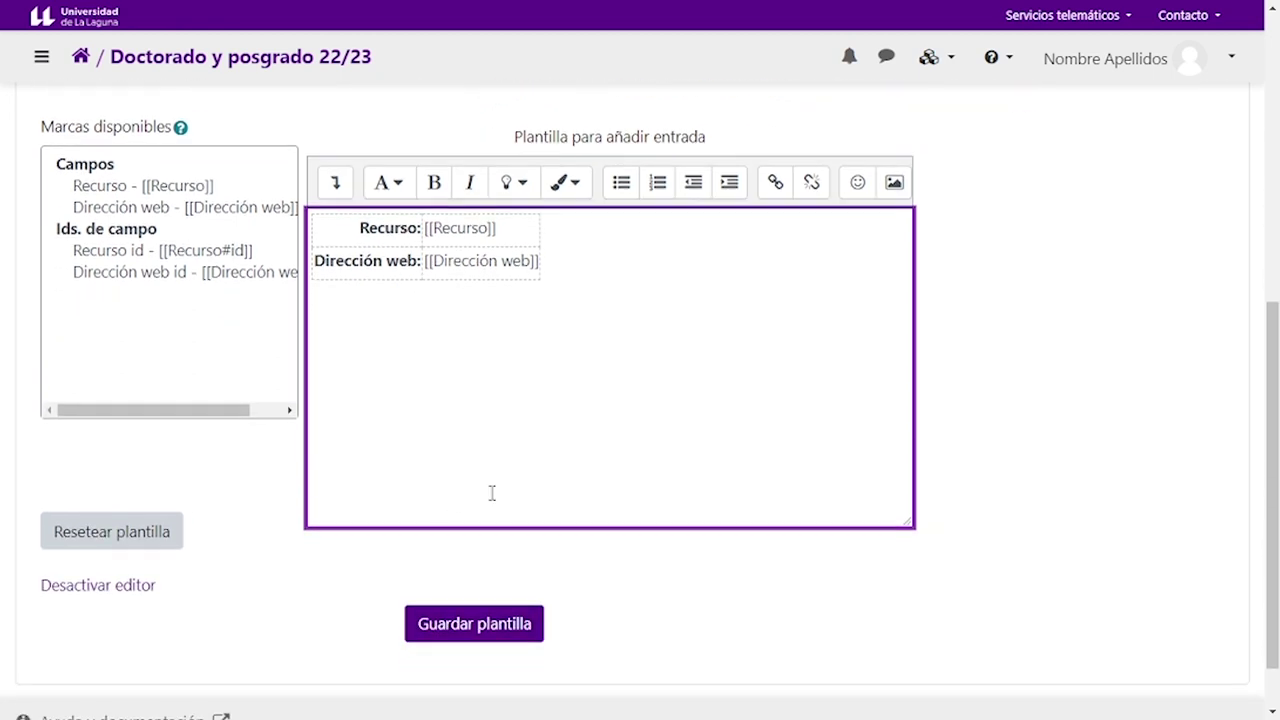
click(463, 635)
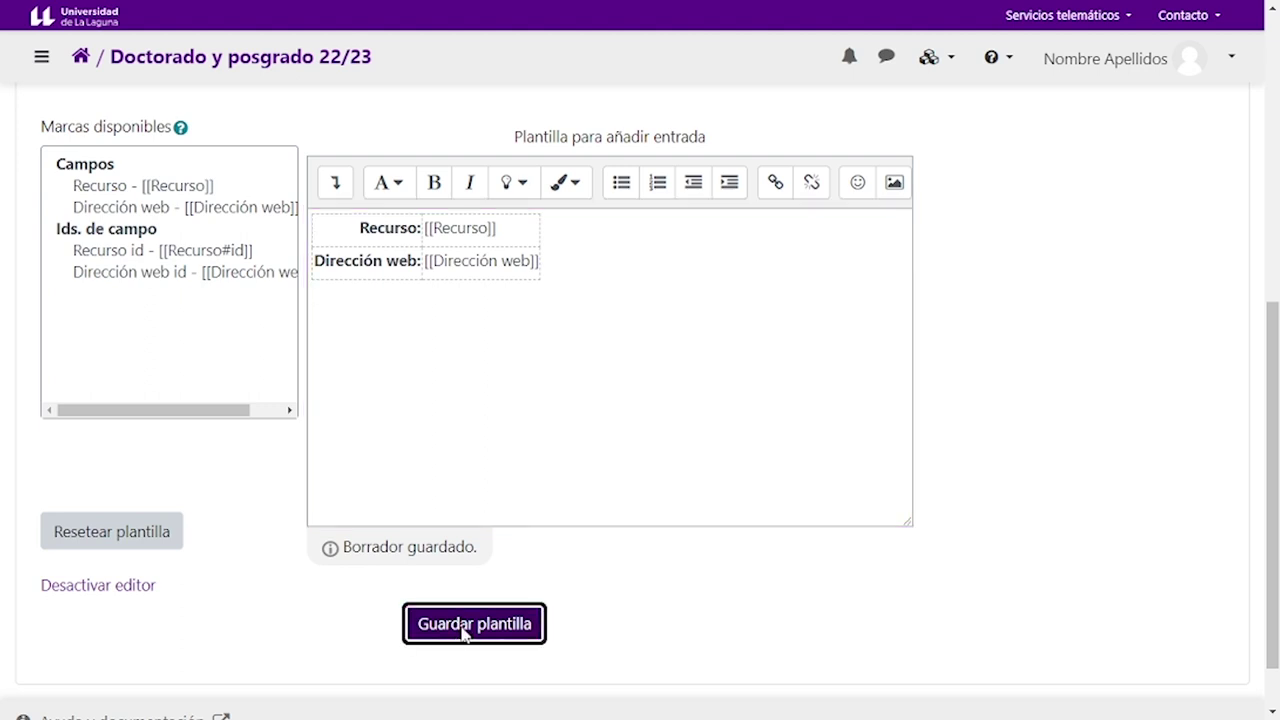
In the list template's repeated entry, delete the "Dirección web:" label and its [[Dirección web]] tag
scroll(463, 635, down, 4)
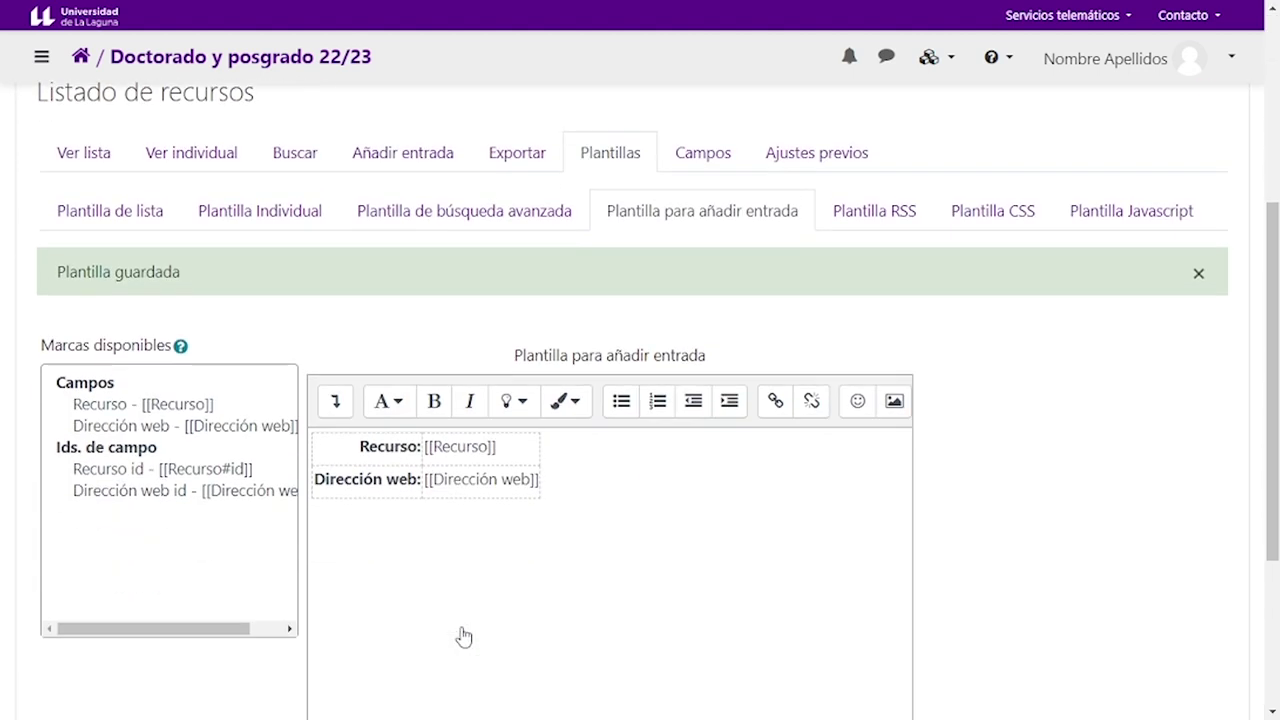
click(115, 212)
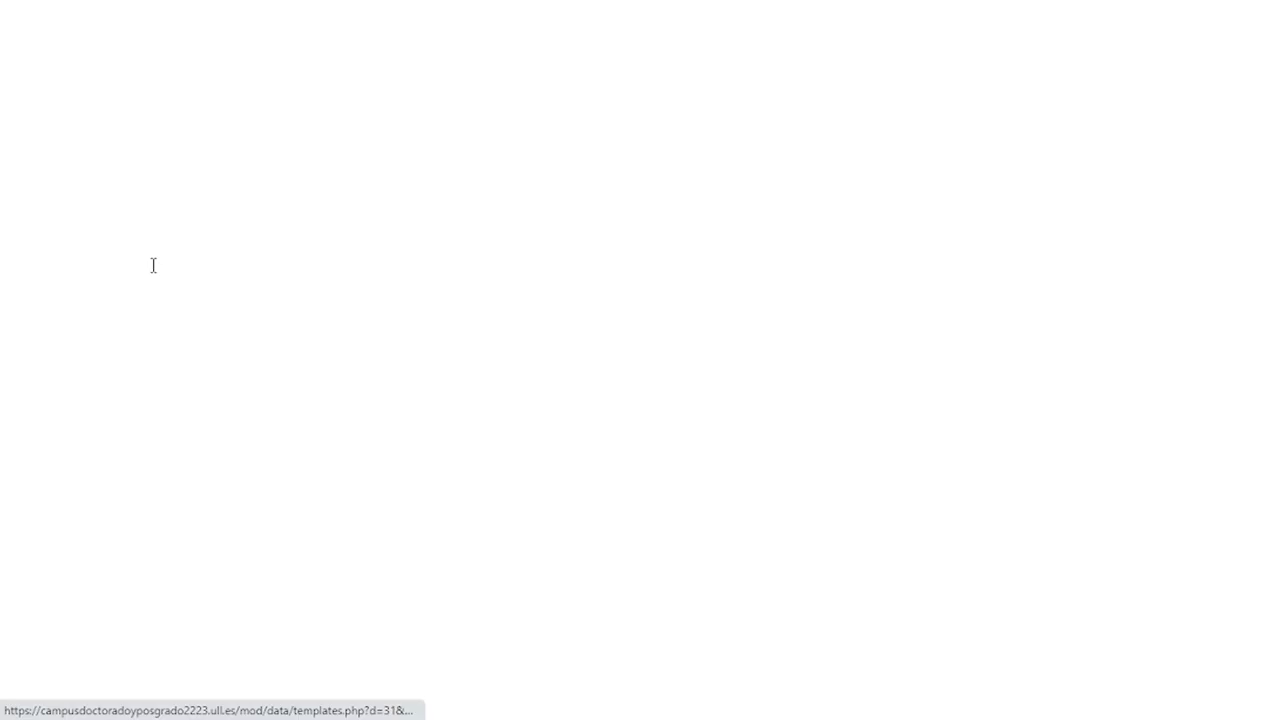
scroll(416, 443, down, 4)
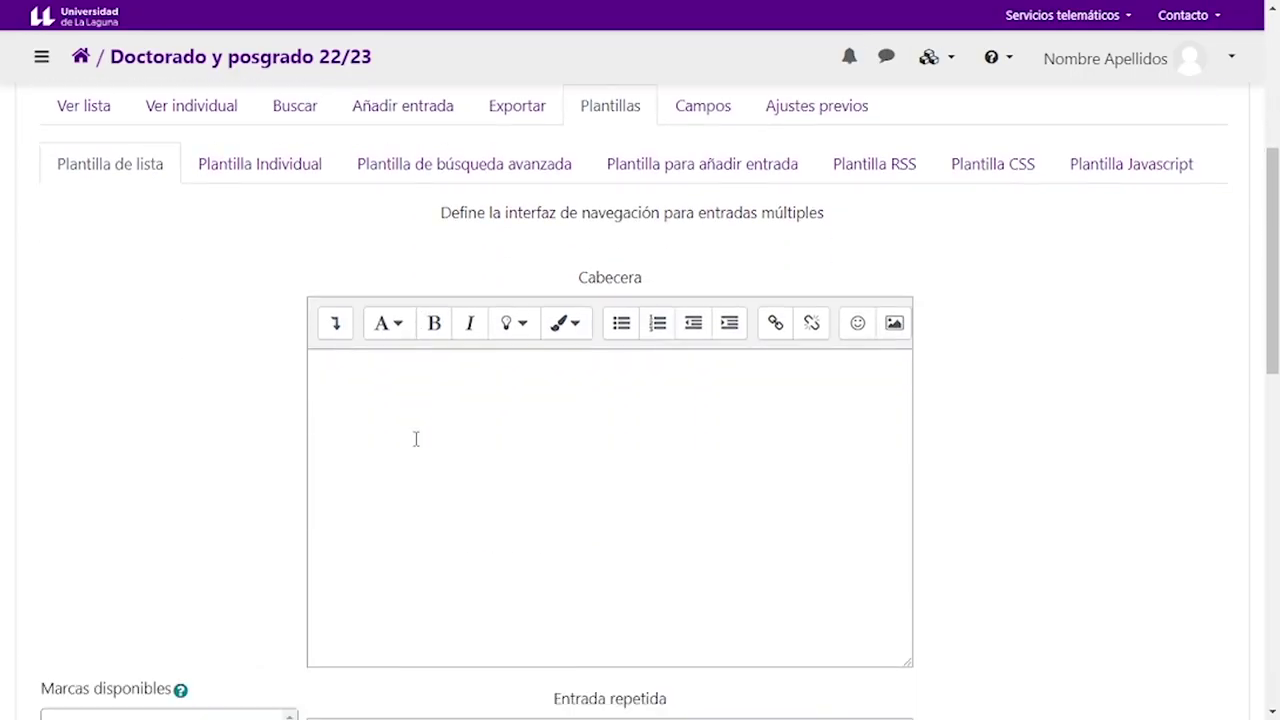
scroll(416, 438, down, 5)
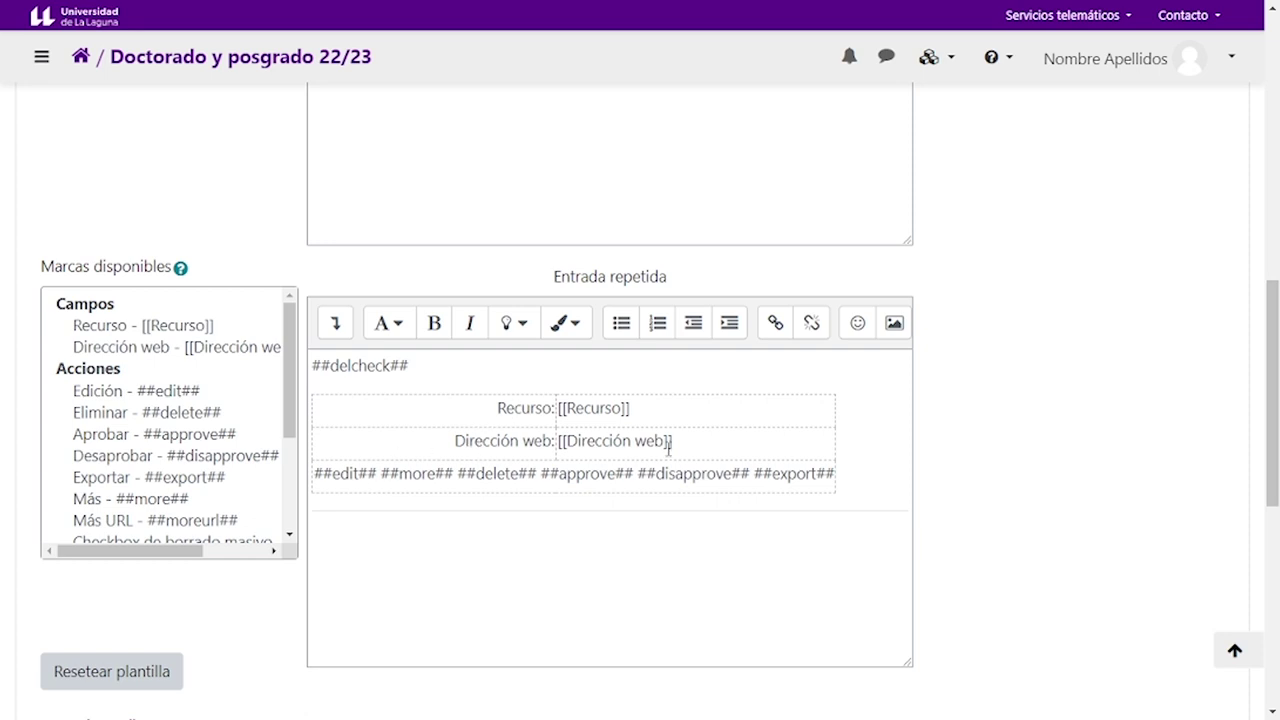
drag(686, 447, 455, 448)
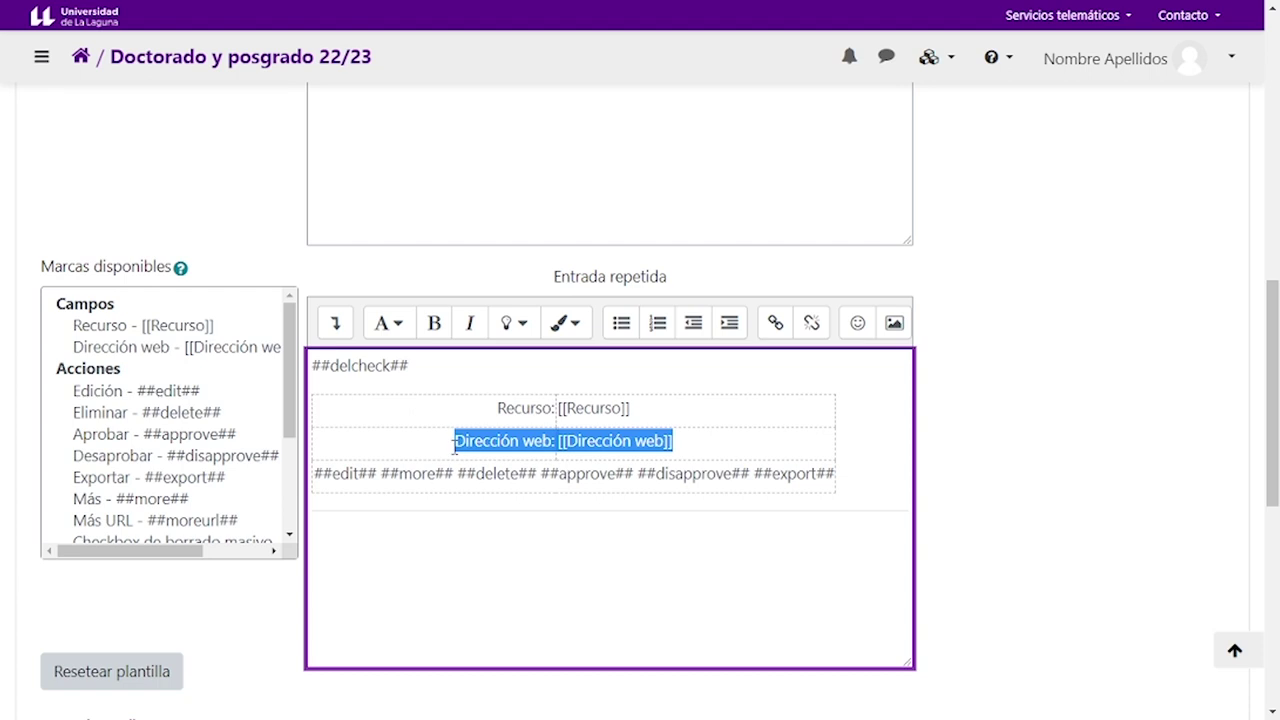
key(BackSpace)
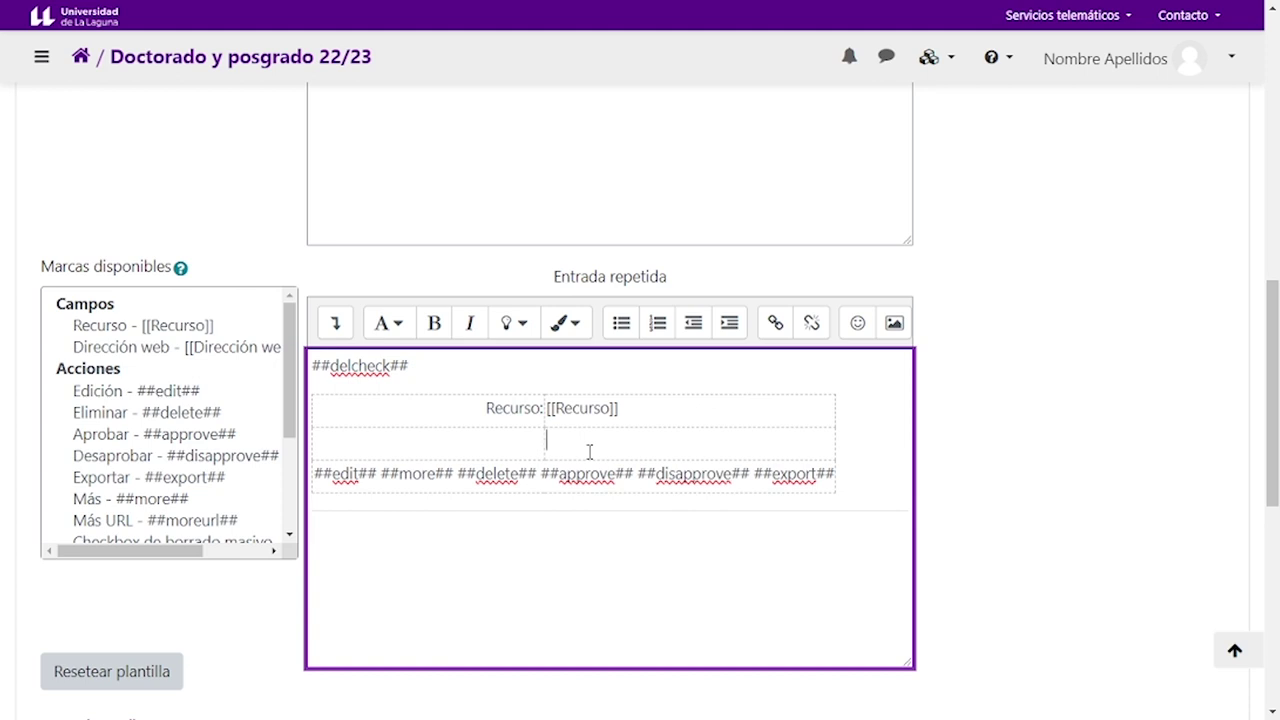
Insert the ##user## tag into the second column of the emptied row in the repeated entry
drag(291, 438, 297, 505)
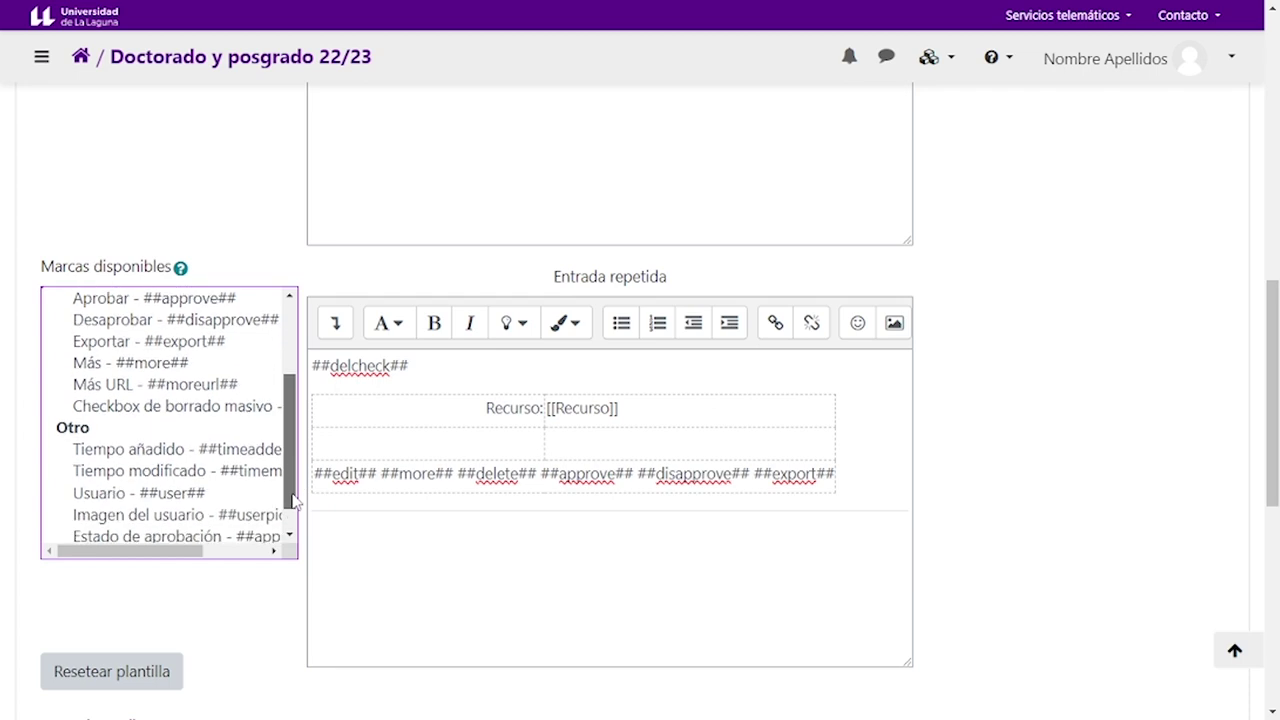
click(576, 446)
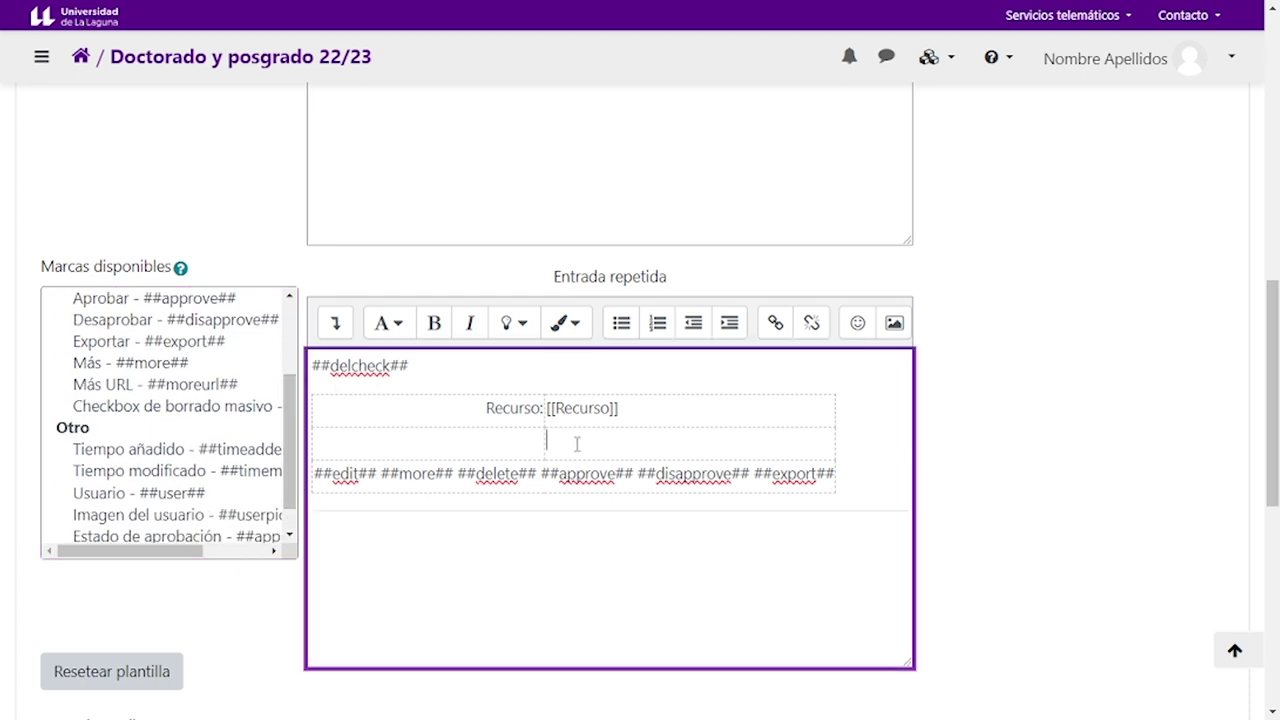
double_click(167, 500)
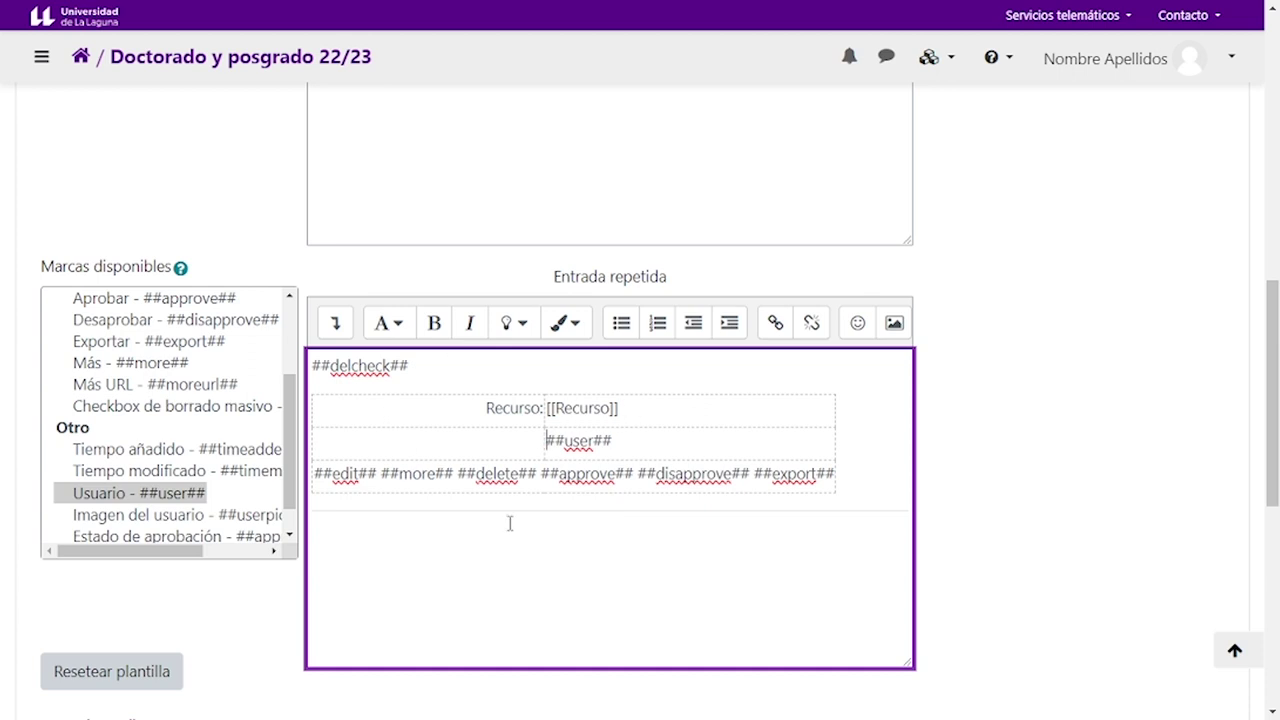
Make the "Recurso:" label in the repeated entry bold and save the list template
drag(537, 408, 548, 408)
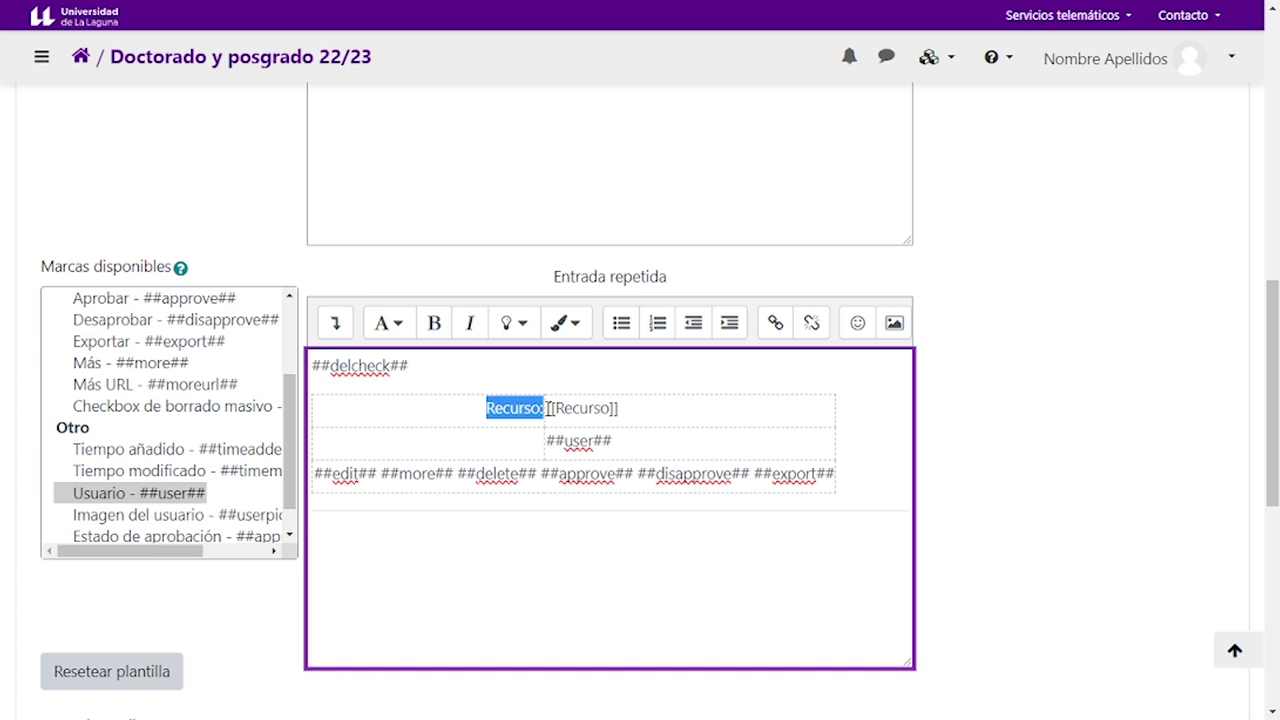
click(434, 322)
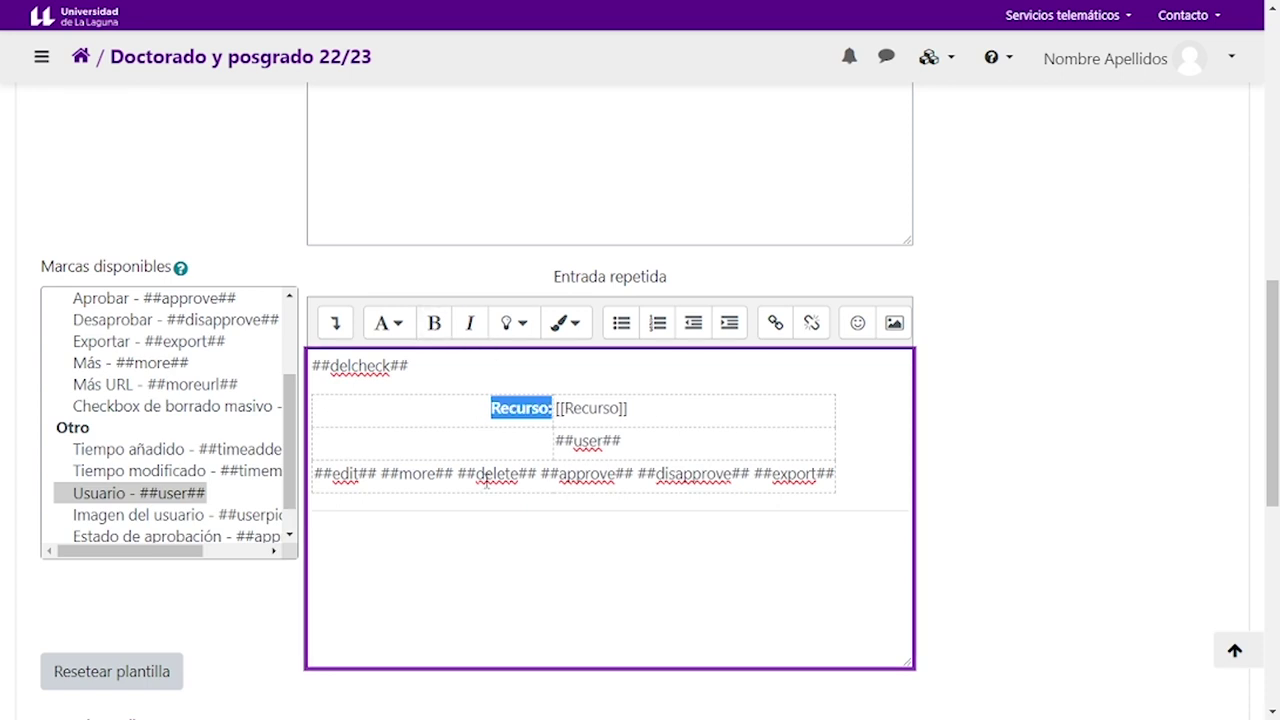
click(507, 541)
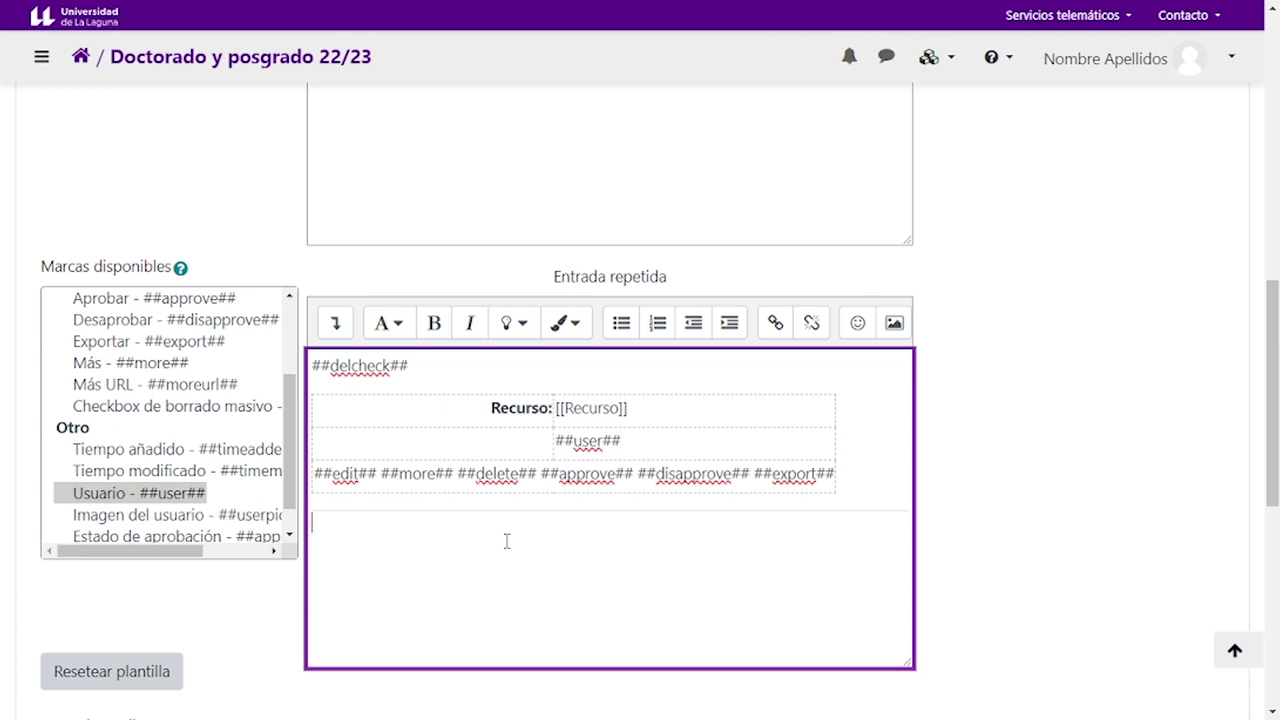
scroll(583, 523, down, 4)
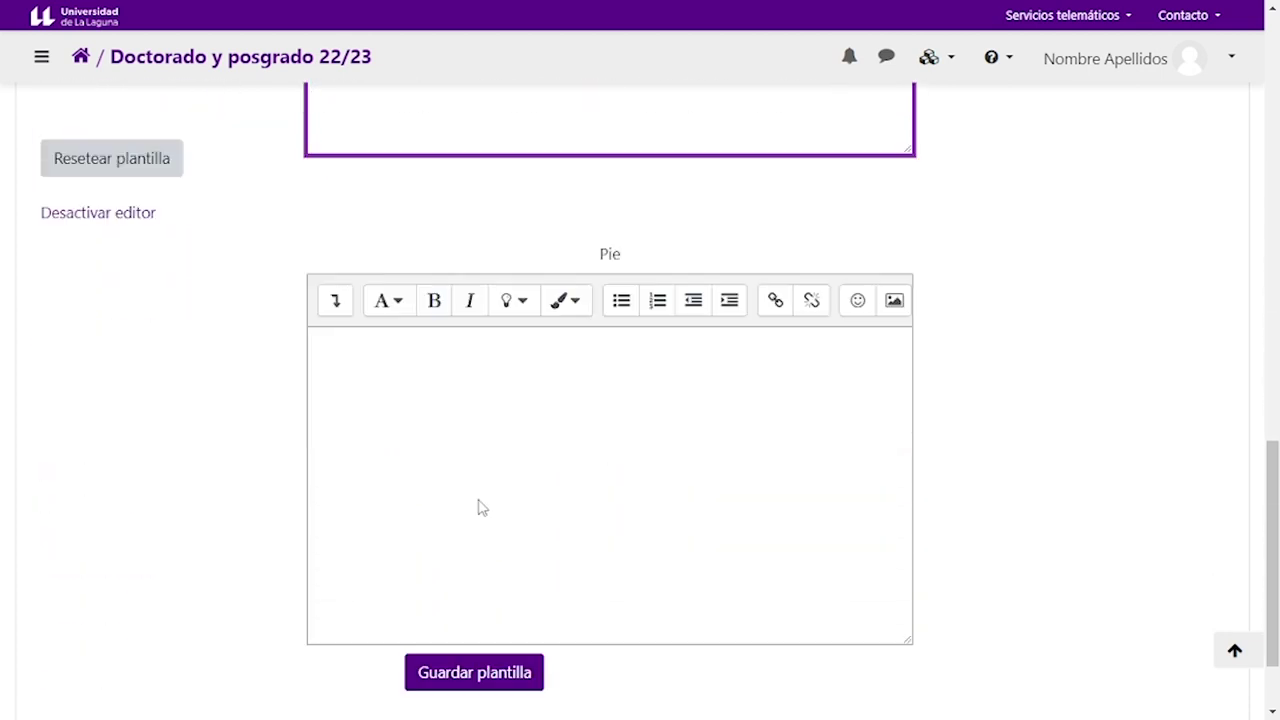
scroll(478, 508, down, 2)
click(472, 625)
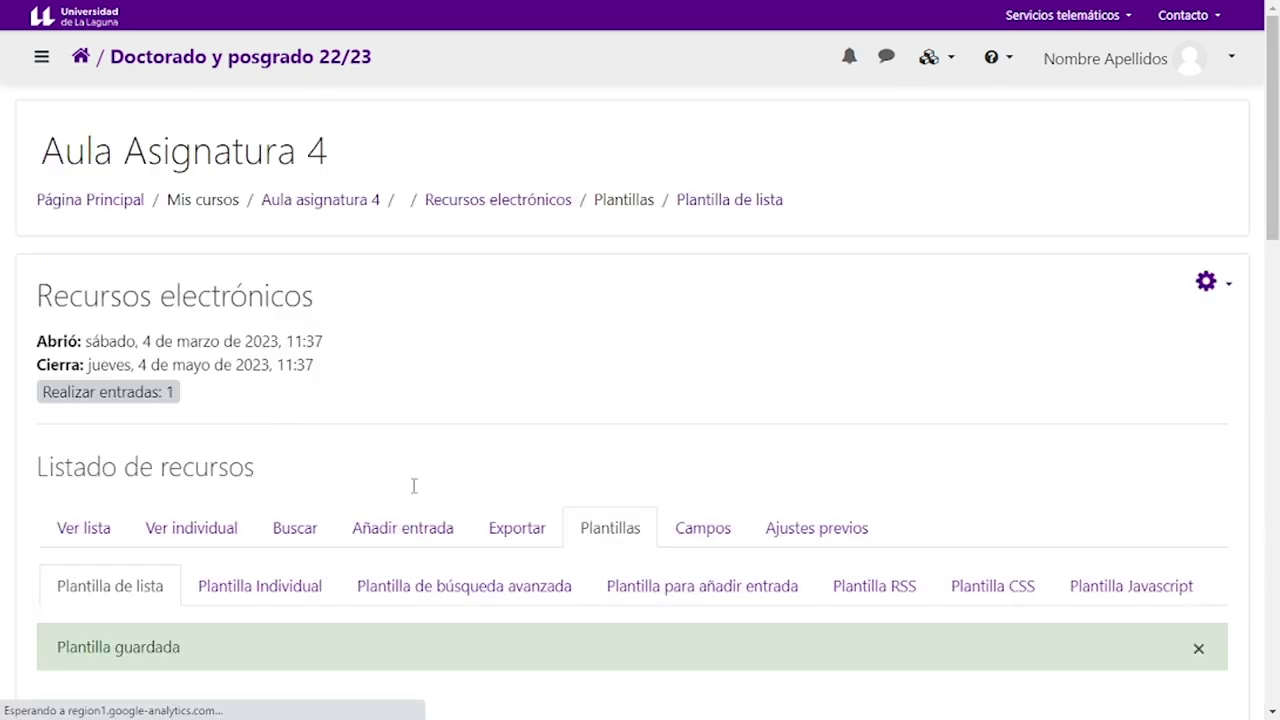
Open the individual-entry template, check its field rows, and save it
scroll(413, 486, down, 2)
click(303, 403)
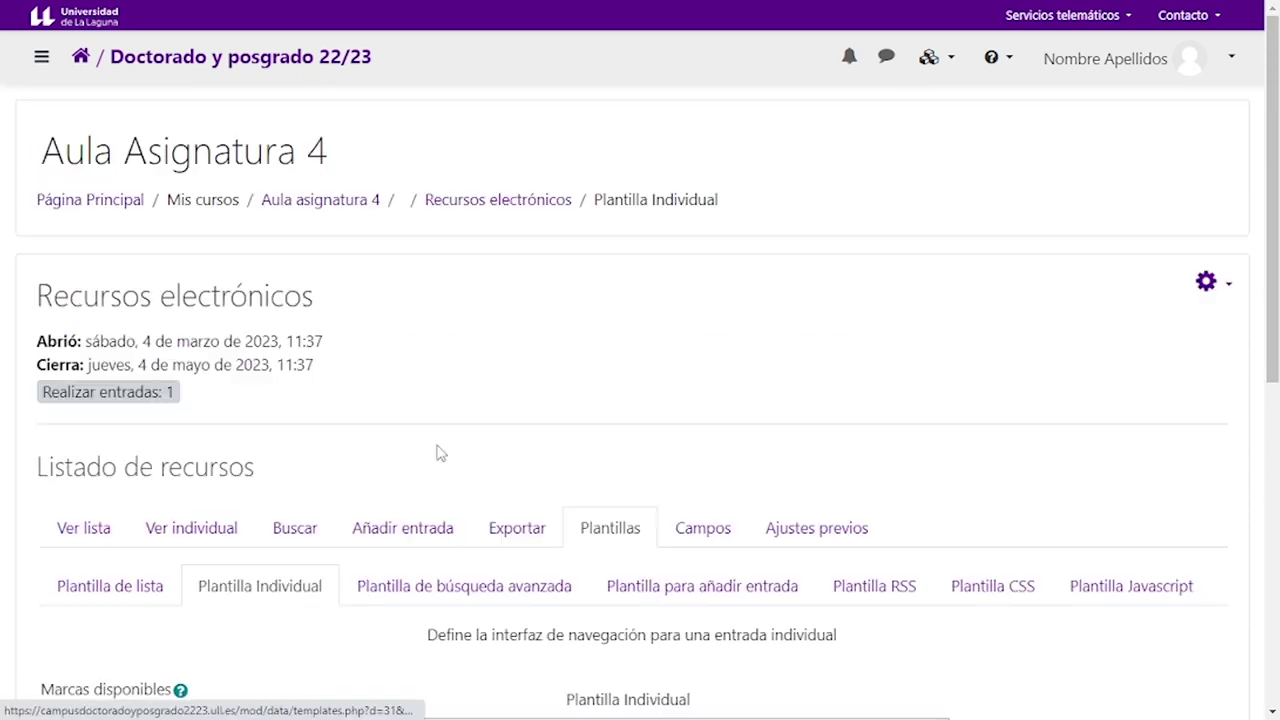
scroll(430, 450, down, 4)
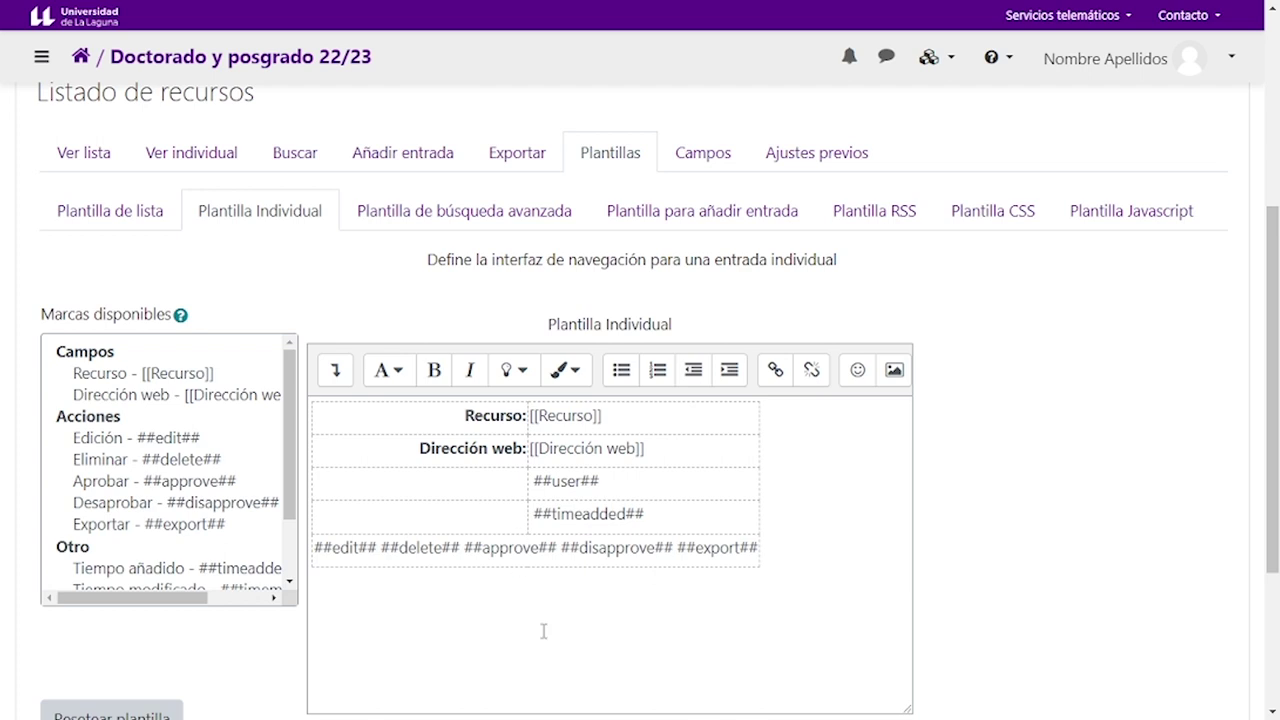
scroll(543, 631, down, 3)
click(466, 560)
Start a new database entry and set its Recurso field to "Manual"
scroll(370, 470, down, 2)
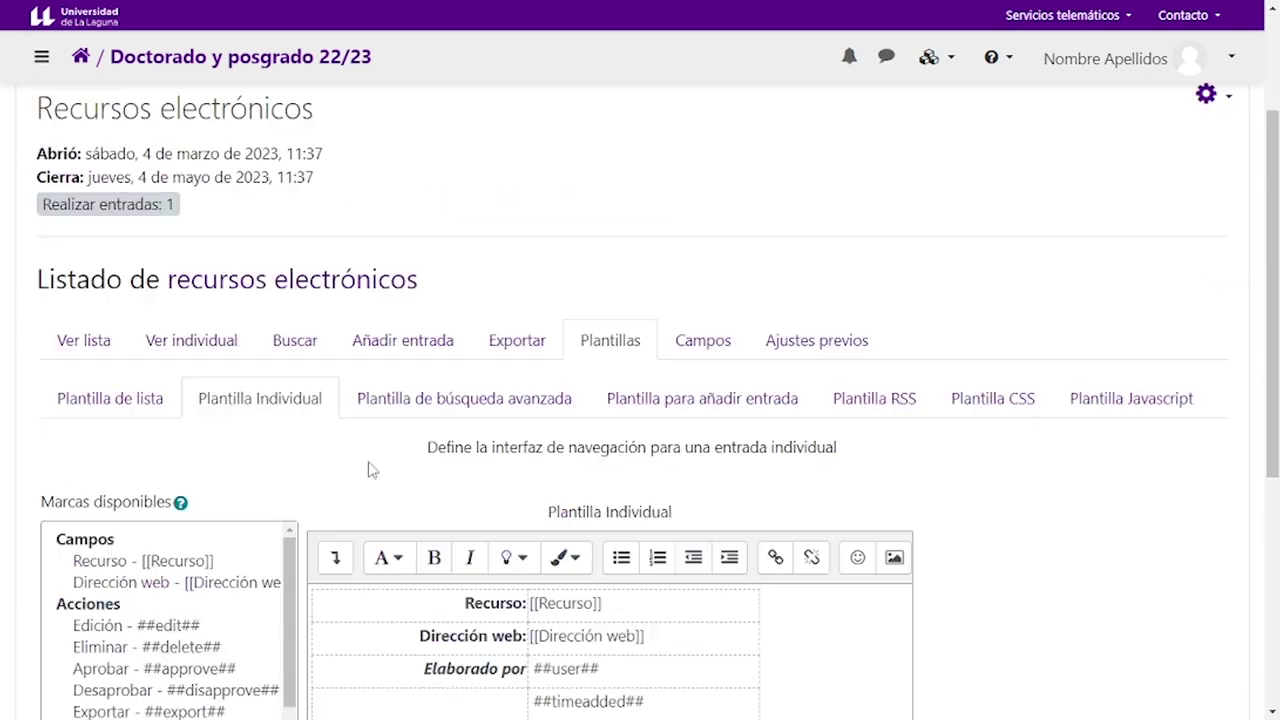
click(420, 350)
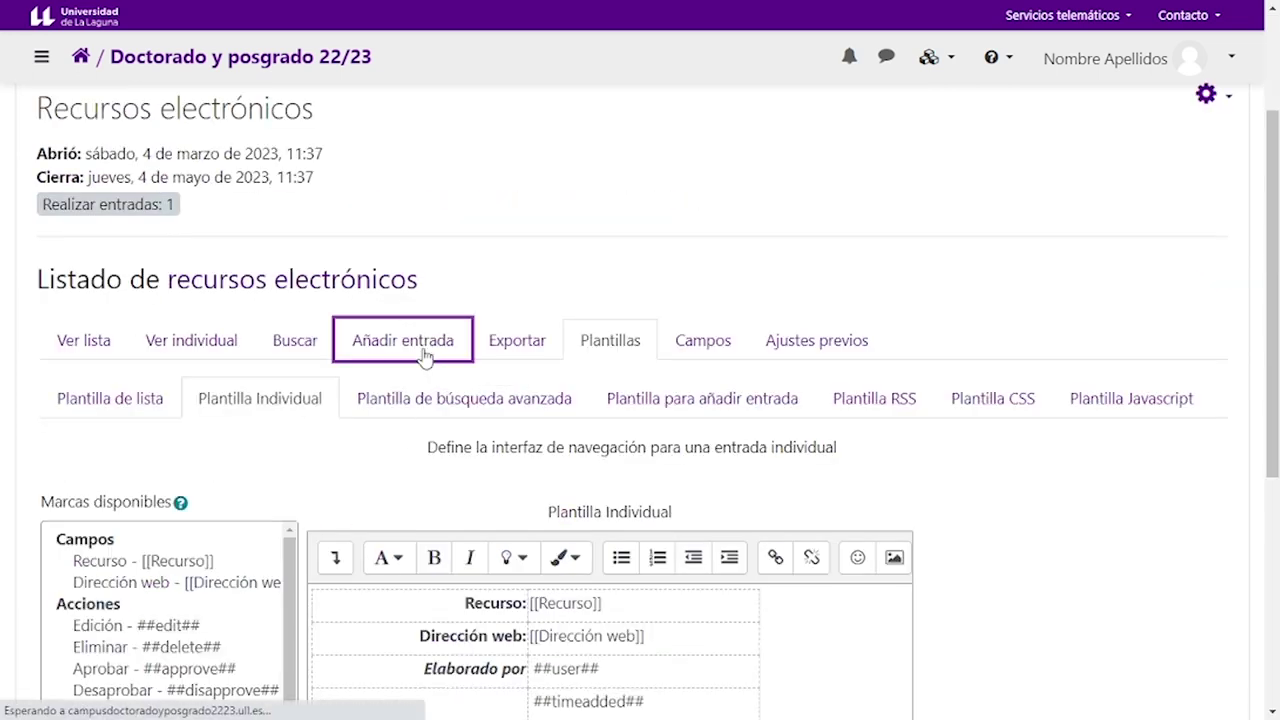
scroll(423, 354, down, 3)
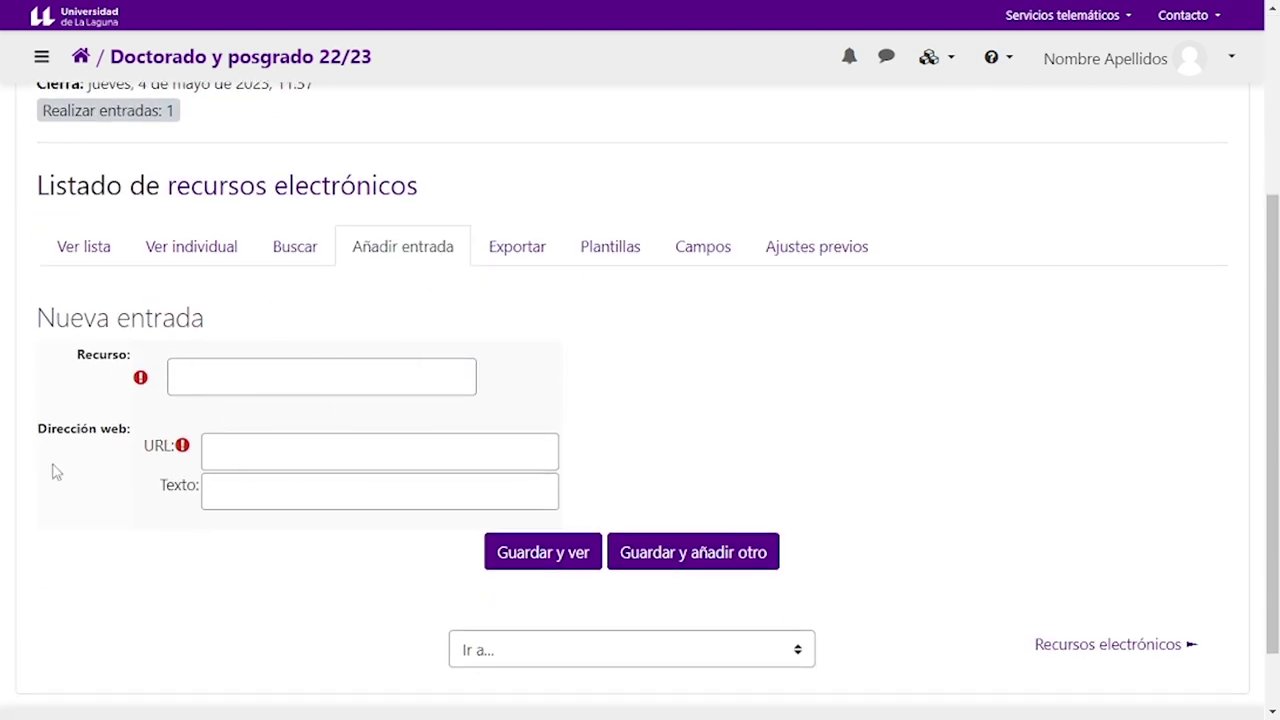
click(233, 377)
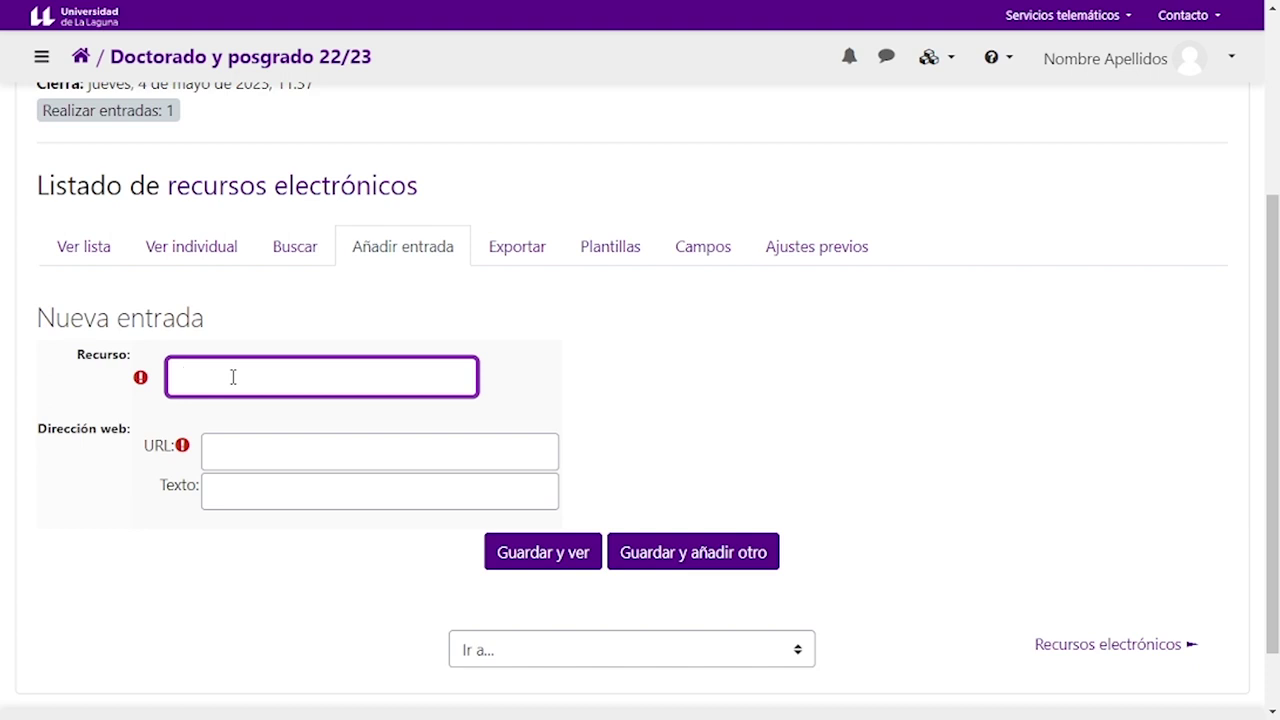
text(Manual)
Paste the copied Google Books link as the entry's URL, set its link text to "Manual Moodle", and save and view the entry
click(264, 451)
right_click(270, 458)
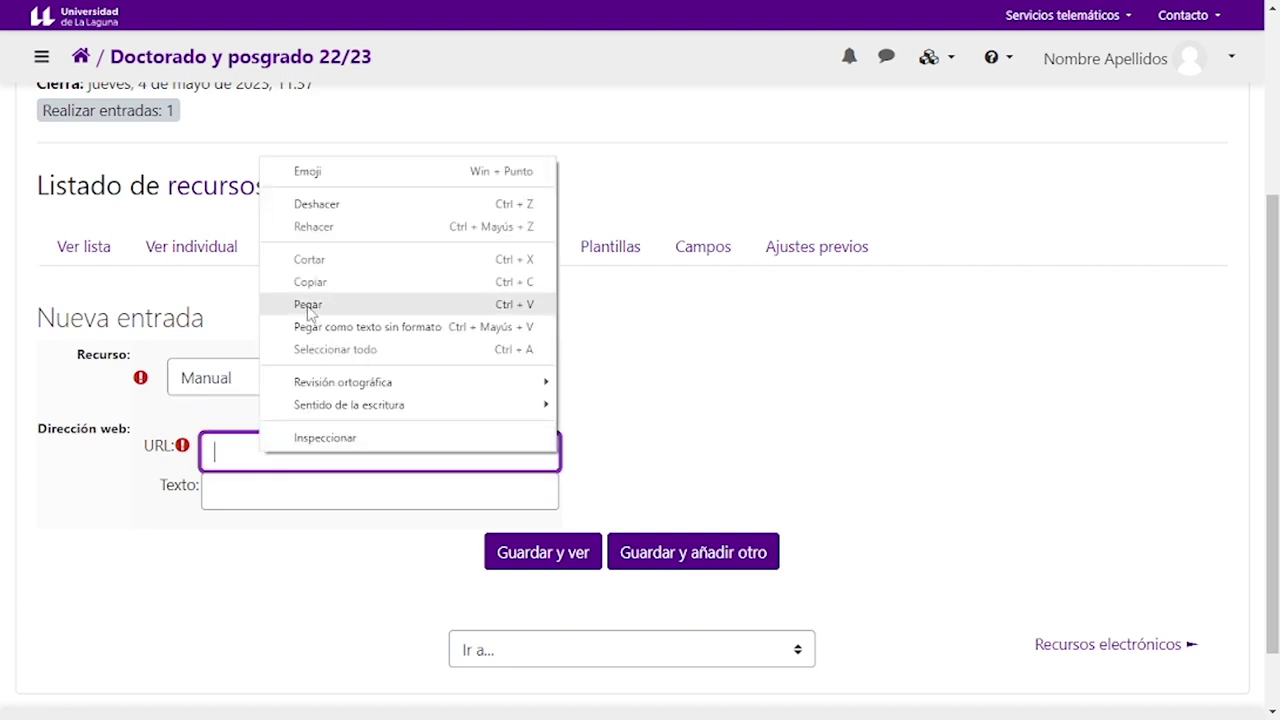
click(308, 306)
click(257, 494)
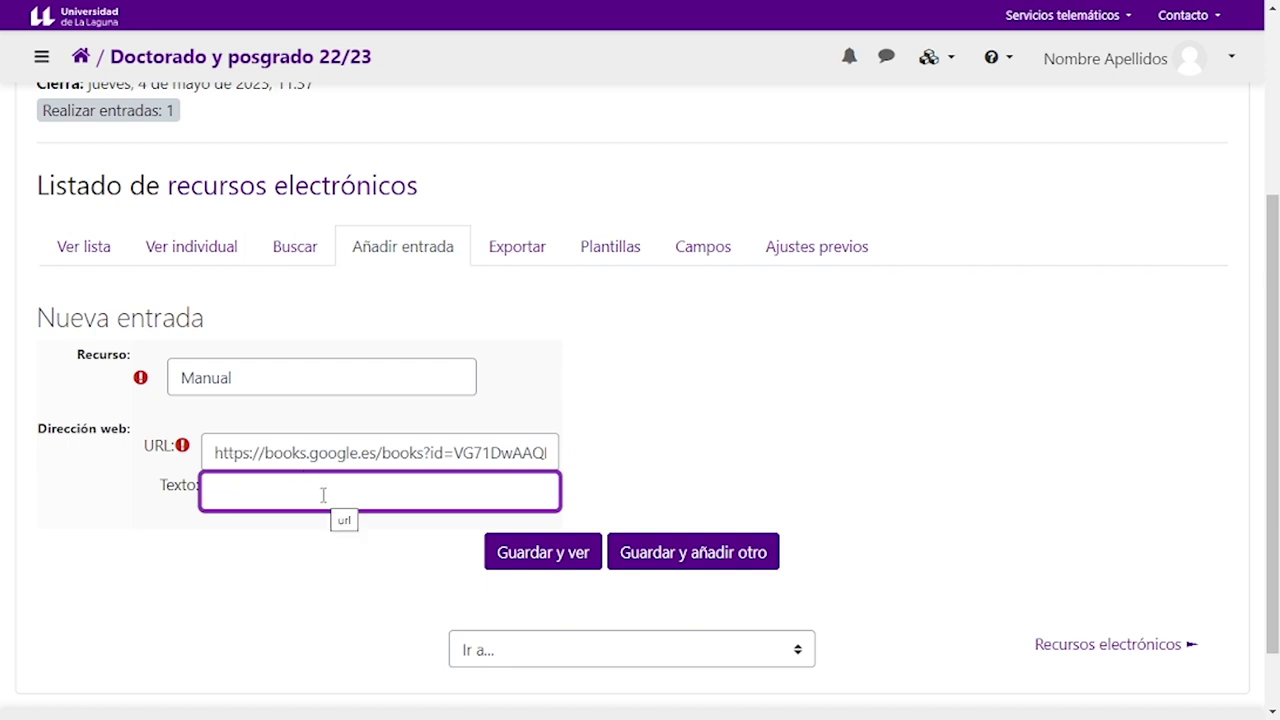
text(Manual Moodle)
click(576, 560)
Review the saved entry, and show all entries as a list to examine each resource, its author line and its action options
scroll(389, 451, down, 3)
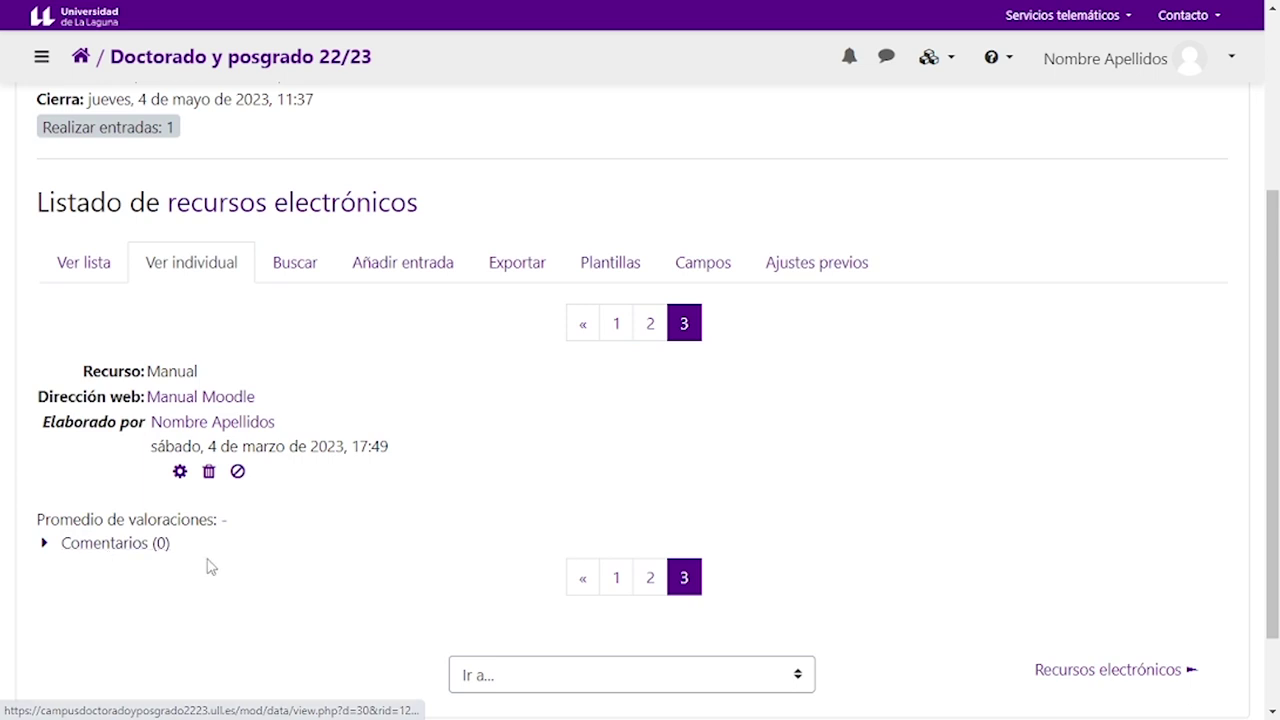
click(84, 266)
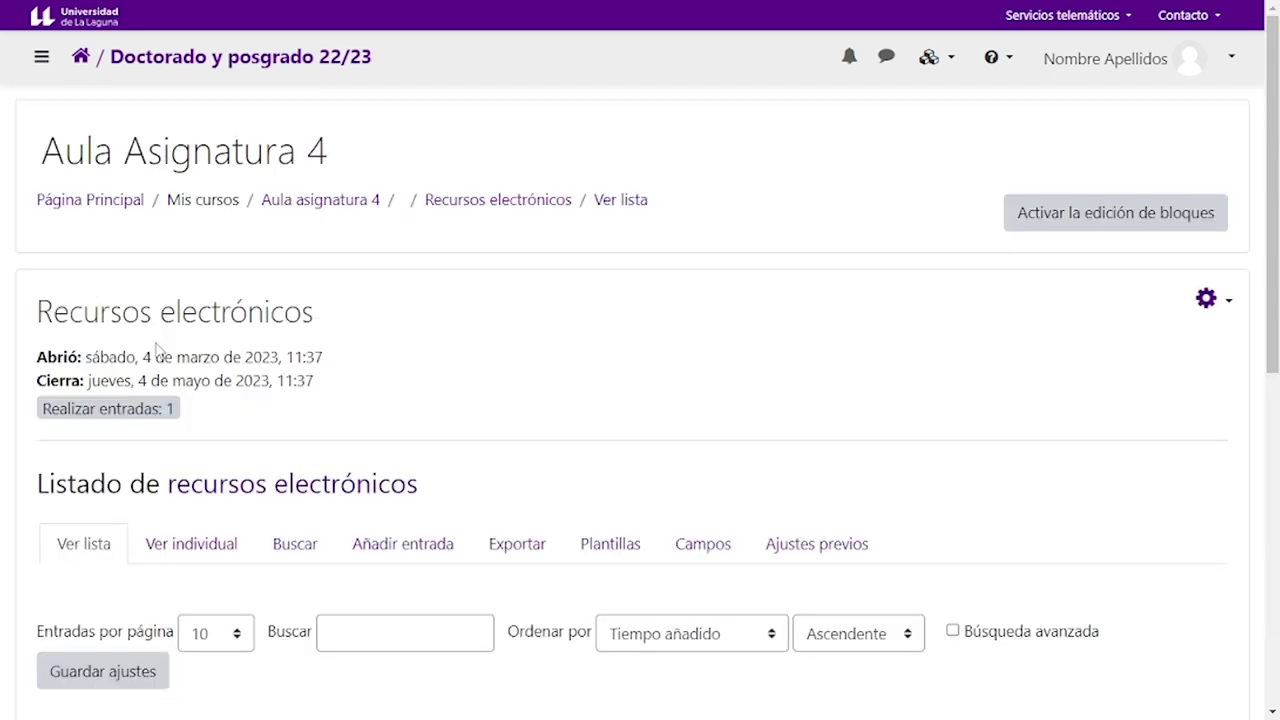
scroll(206, 391, down, 4)
scroll(388, 395, down, 2)
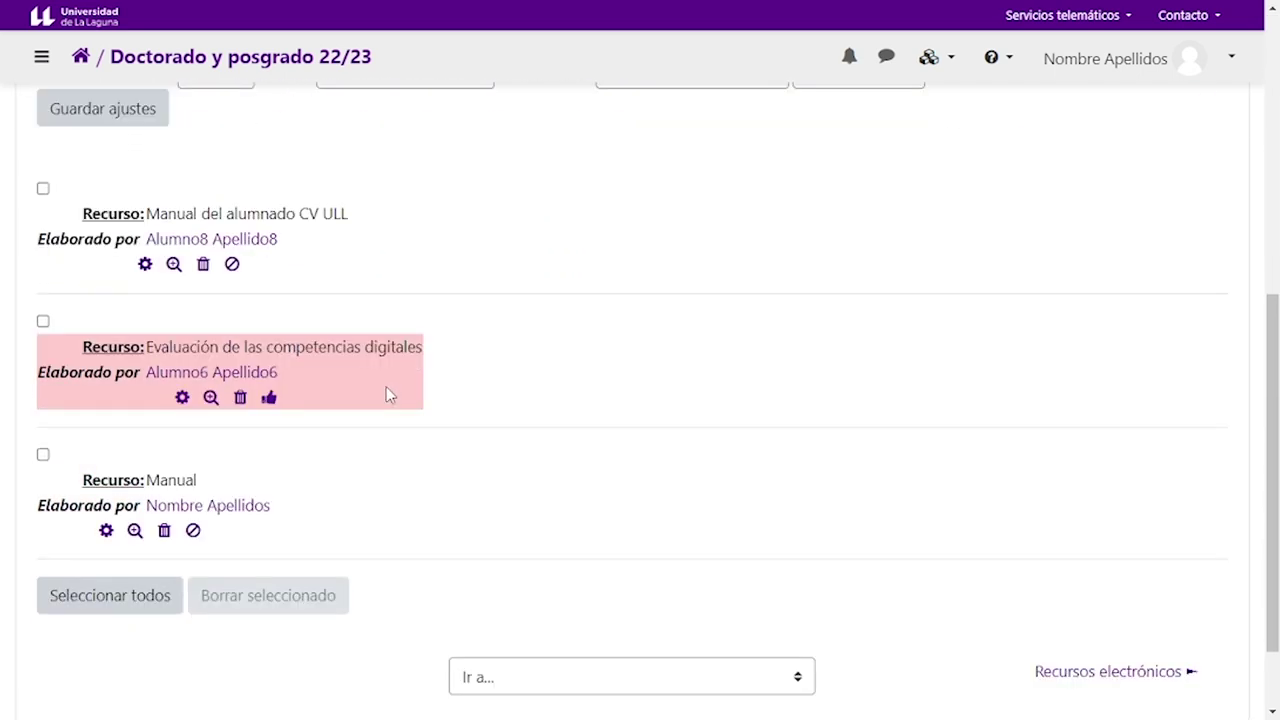
scroll(388, 395, up, 1)
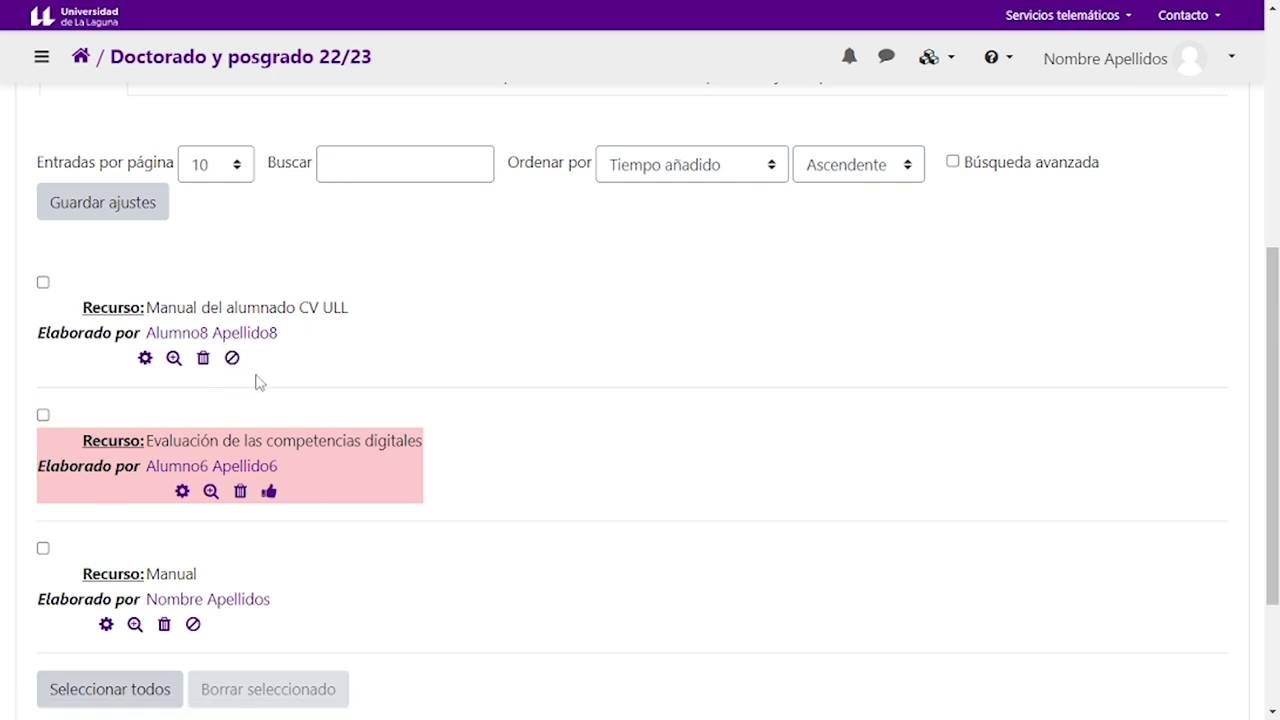
scroll(151, 471, down, 2)
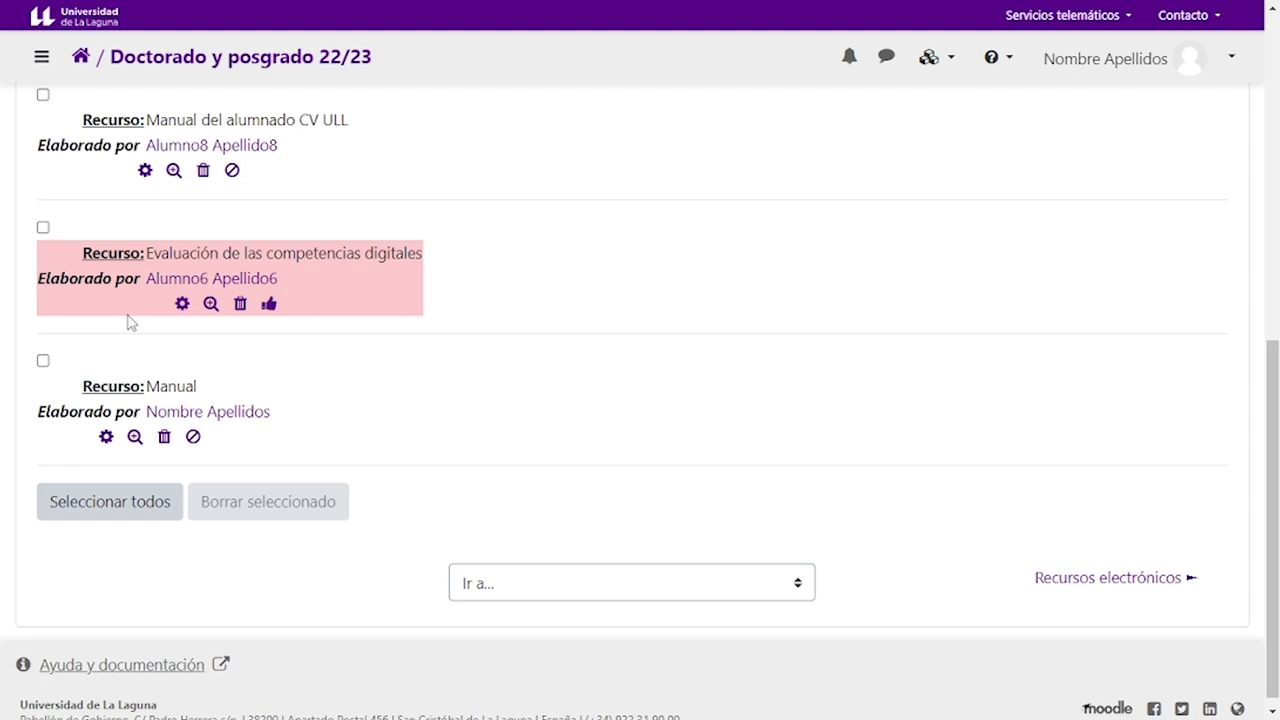
Open the highlighted "Evaluación de las competencias digitales" entry in individual view and approve it
scroll(128, 320, up, 1)
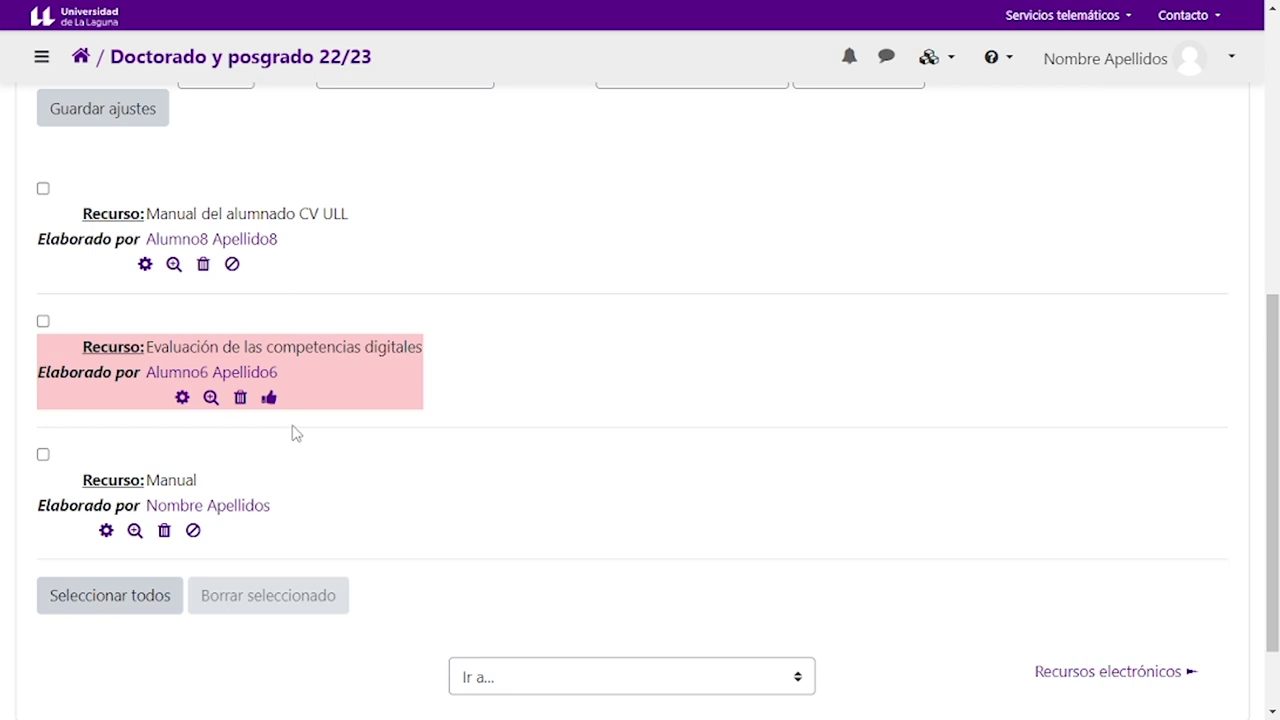
click(210, 398)
scroll(208, 409, down, 3)
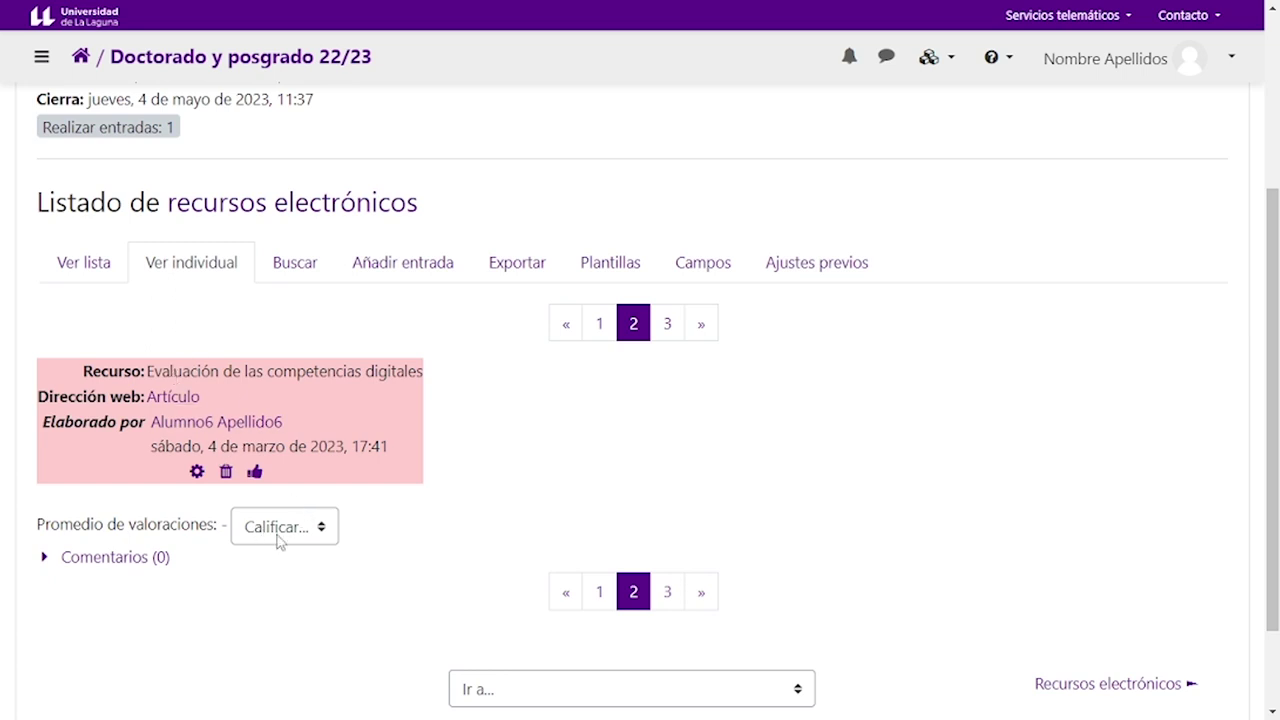
click(256, 478)
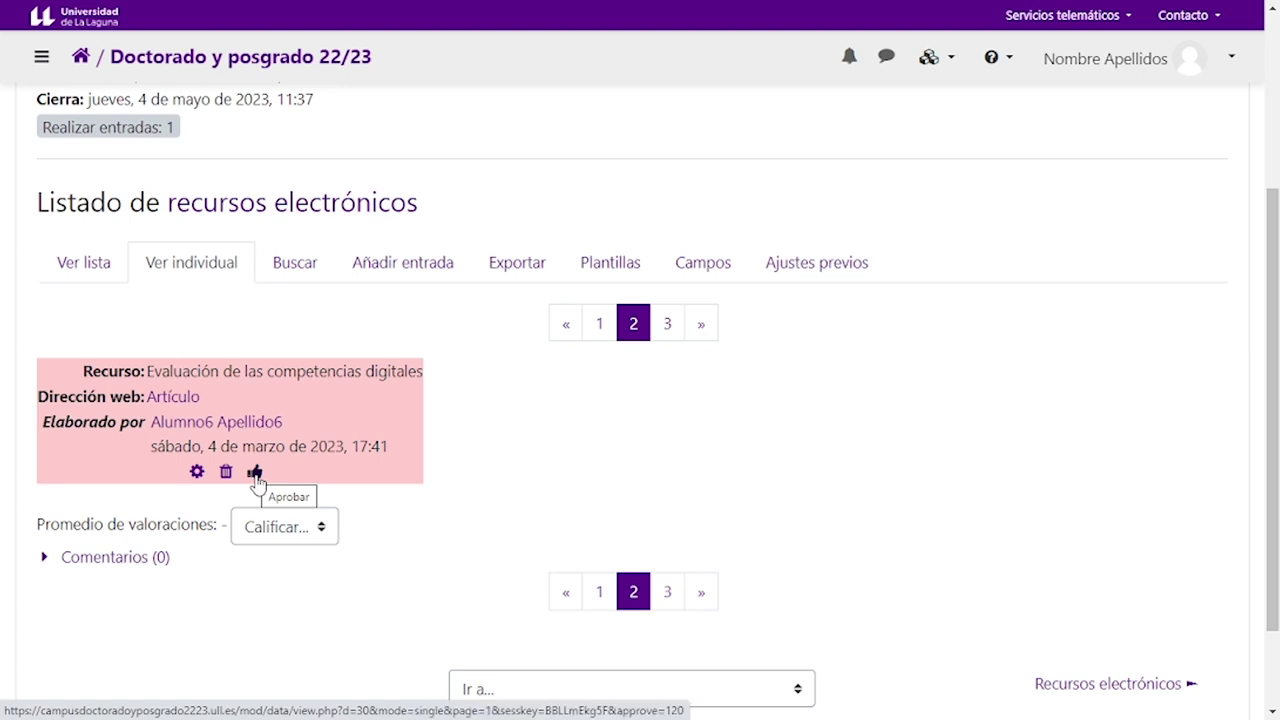
click(254, 475)
scroll(326, 480, down, 3)
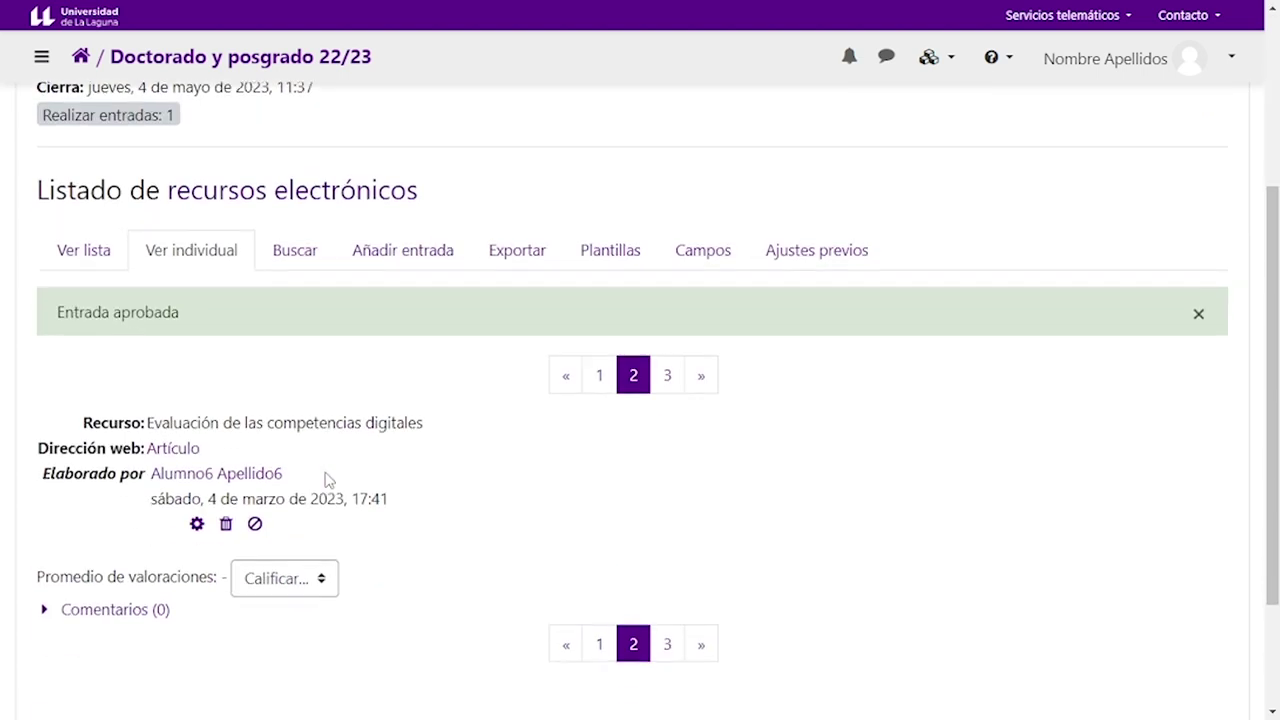
scroll(329, 480, down, 2)
scroll(200, 334, up, 2)
Return to the list view and check how all resource entries and their action options are displayed
click(95, 281)
scroll(330, 412, down, 4)
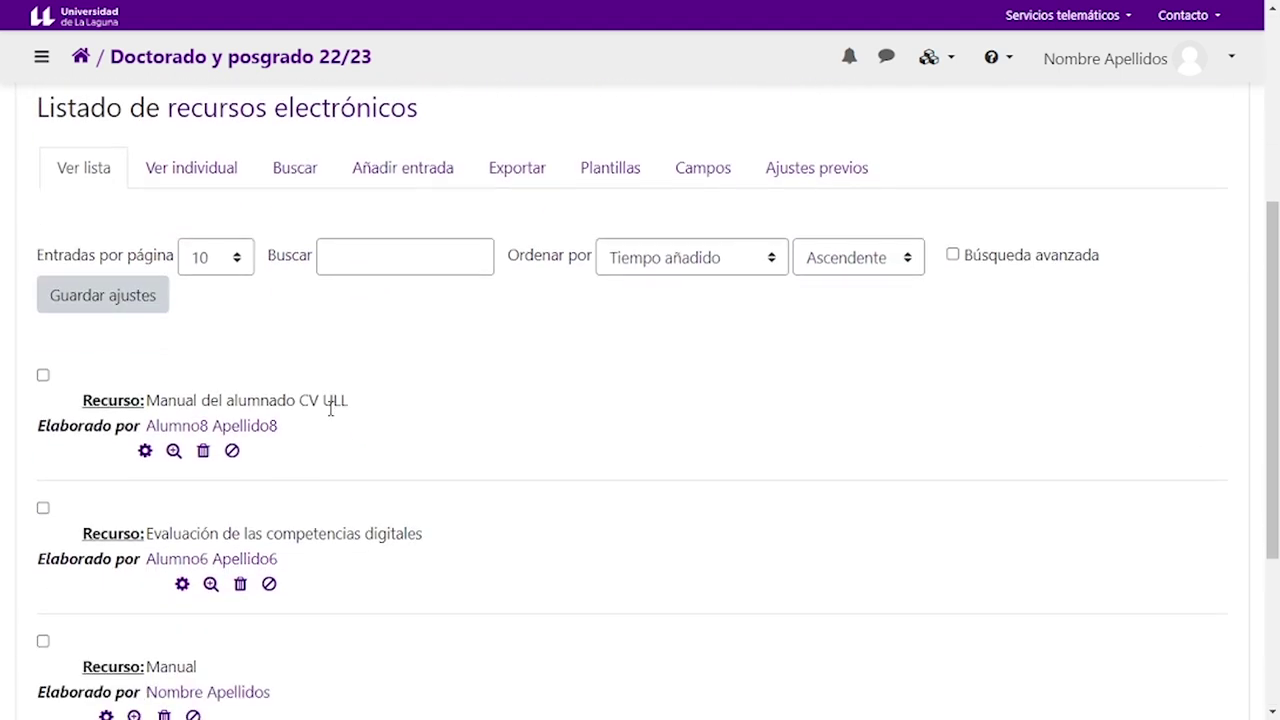
scroll(330, 408, down, 2)
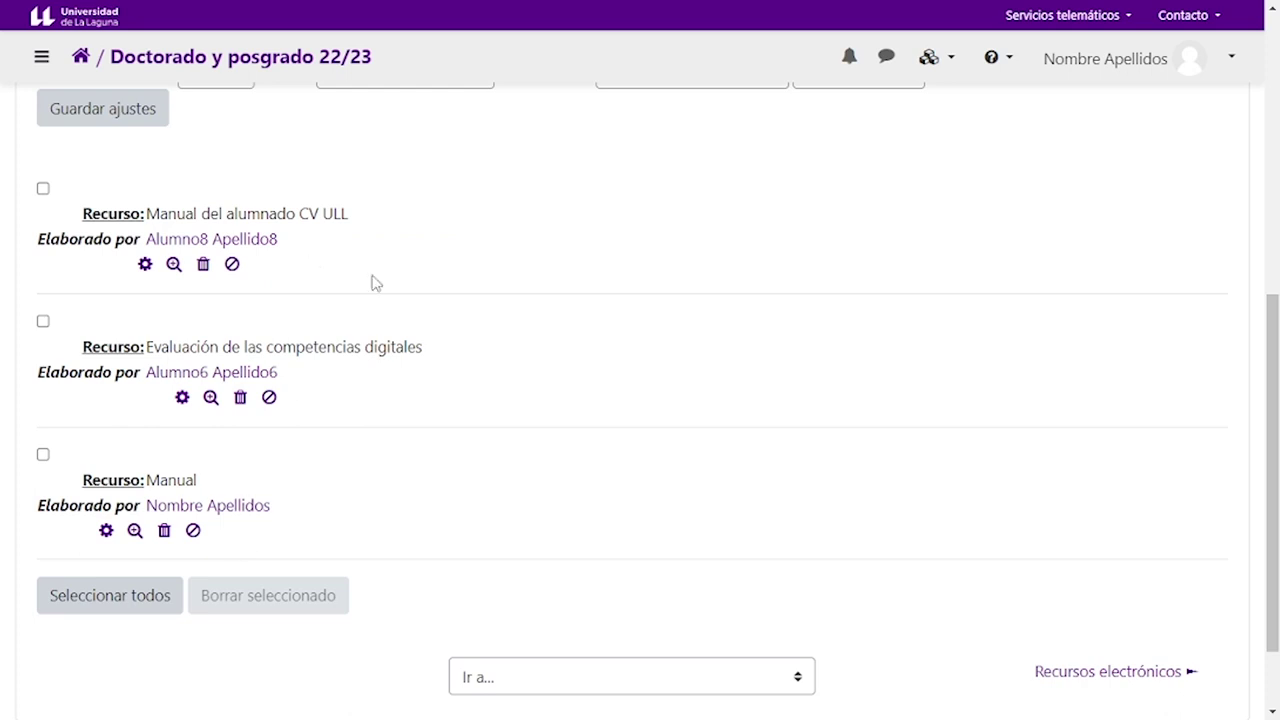
scroll(371, 283, up, 2)
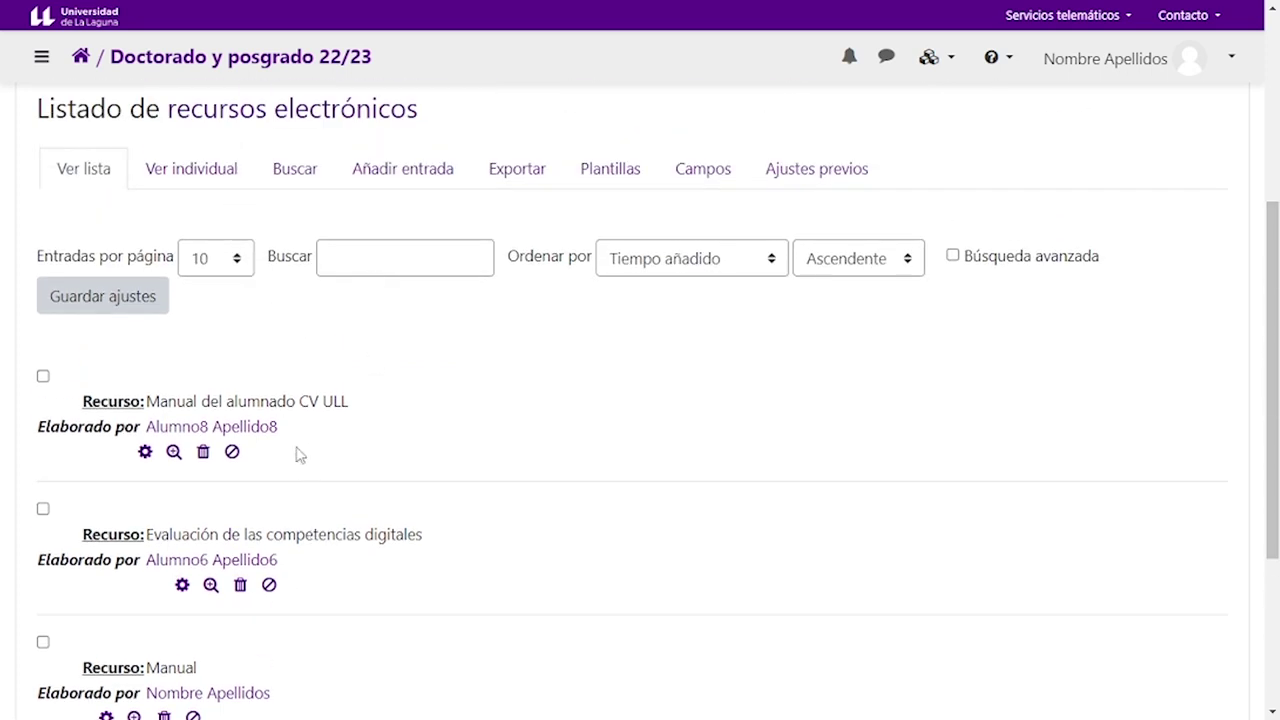
scroll(298, 455, down, 2)
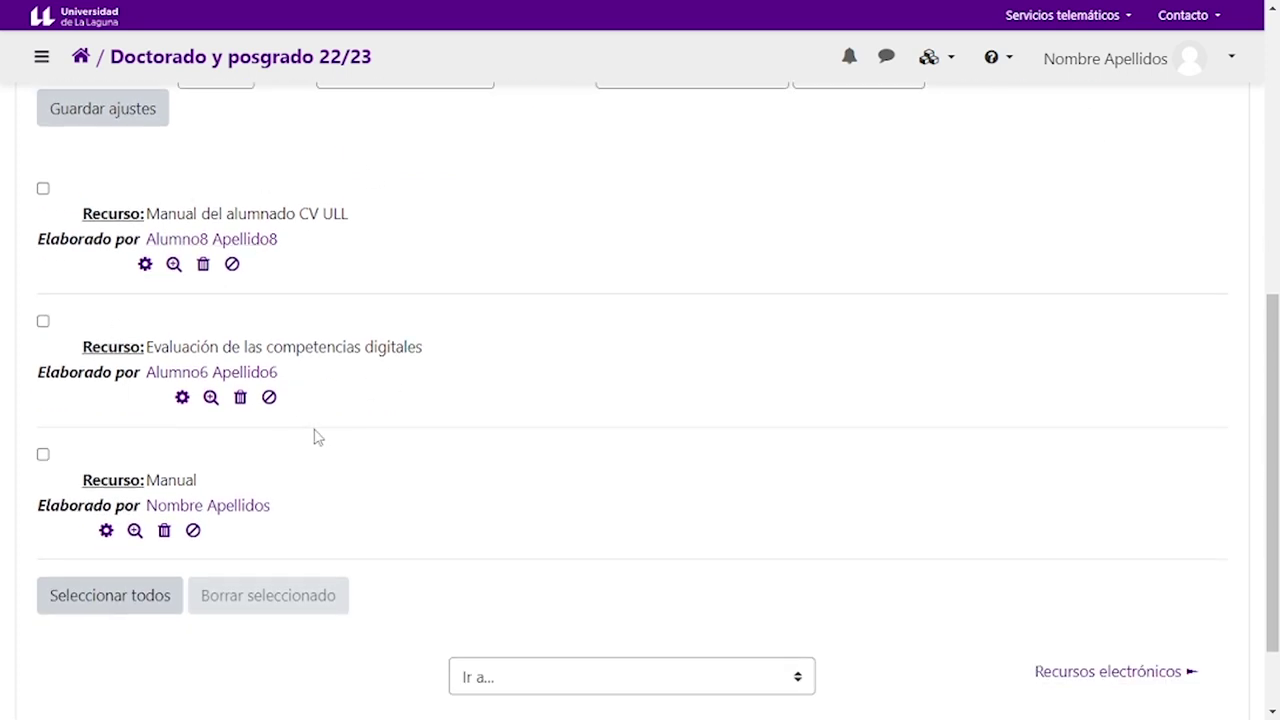
scroll(316, 436, up, 3)
Switch to the individual view and go through entries 1, 2 and 3 to examine their fields, ratings and comments
click(208, 268)
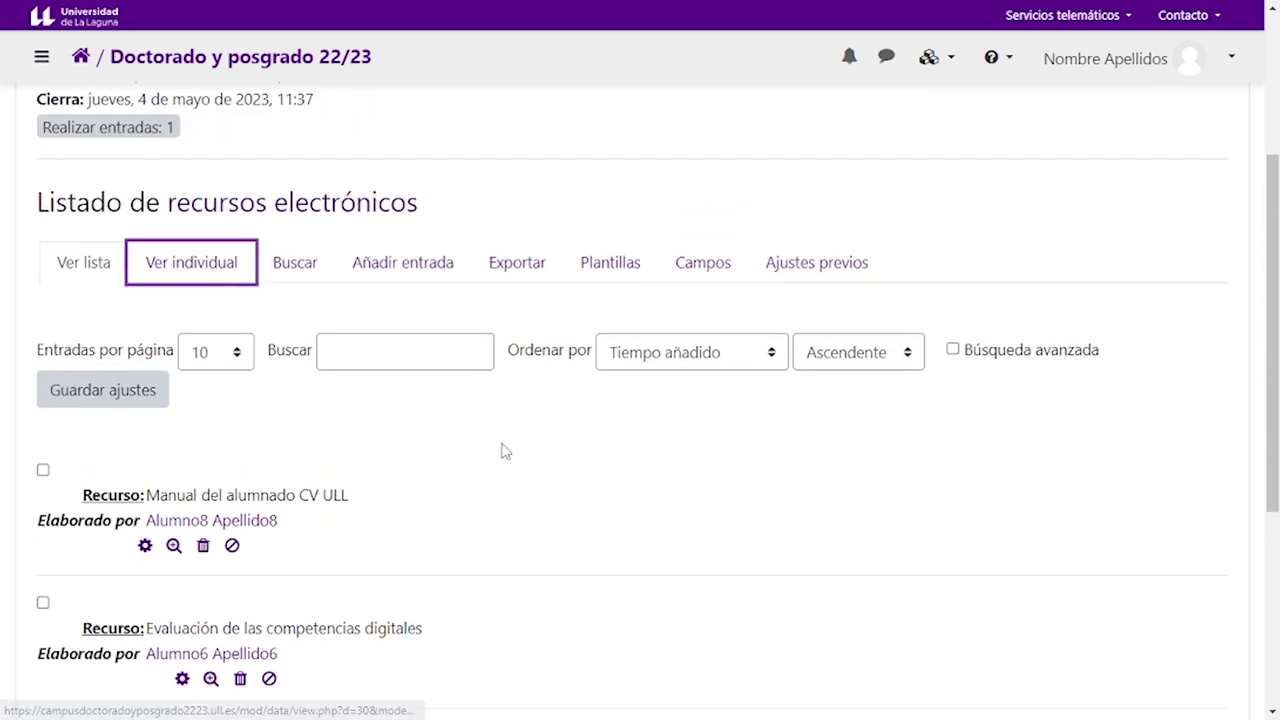
scroll(540, 480, down, 4)
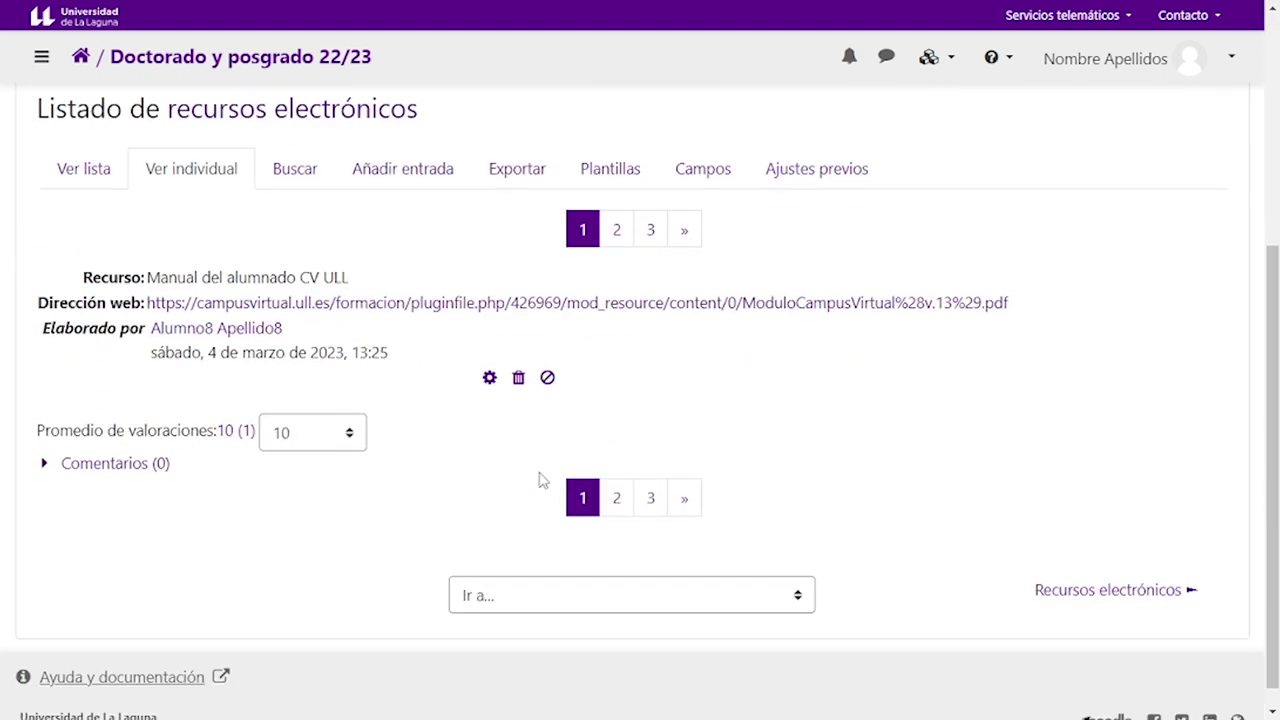
click(615, 235)
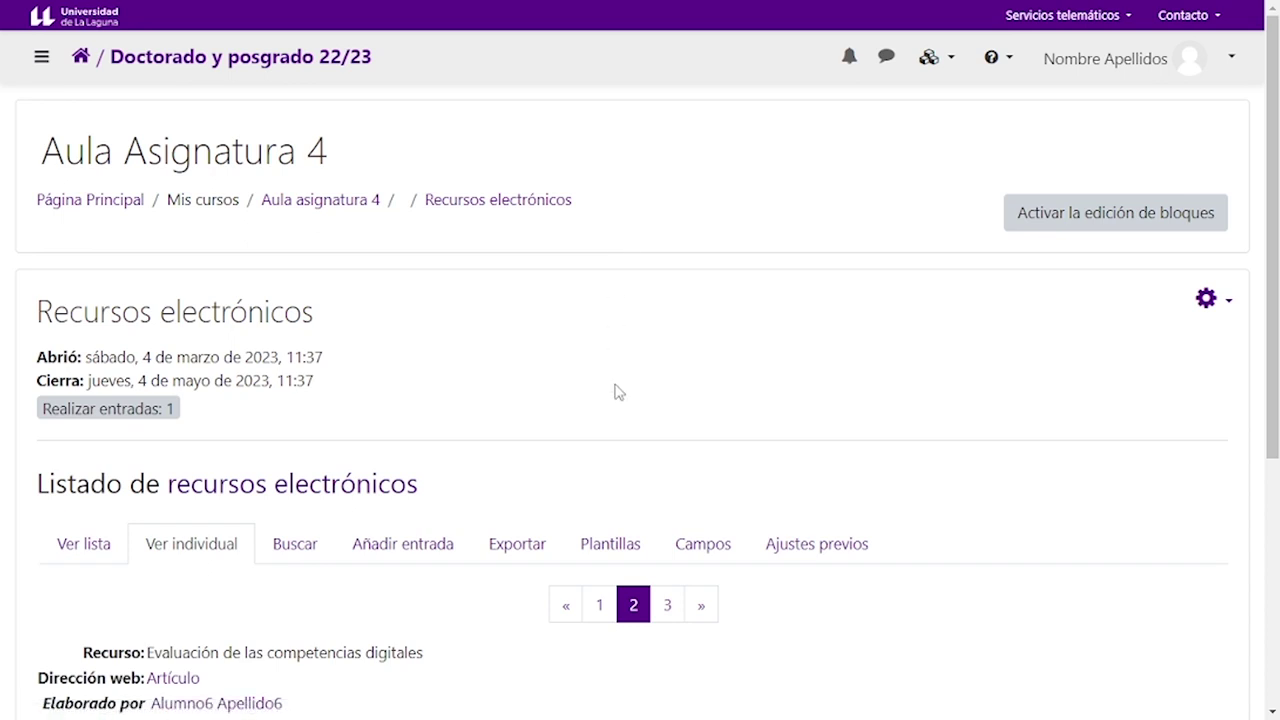
scroll(615, 391, down, 3)
click(666, 323)
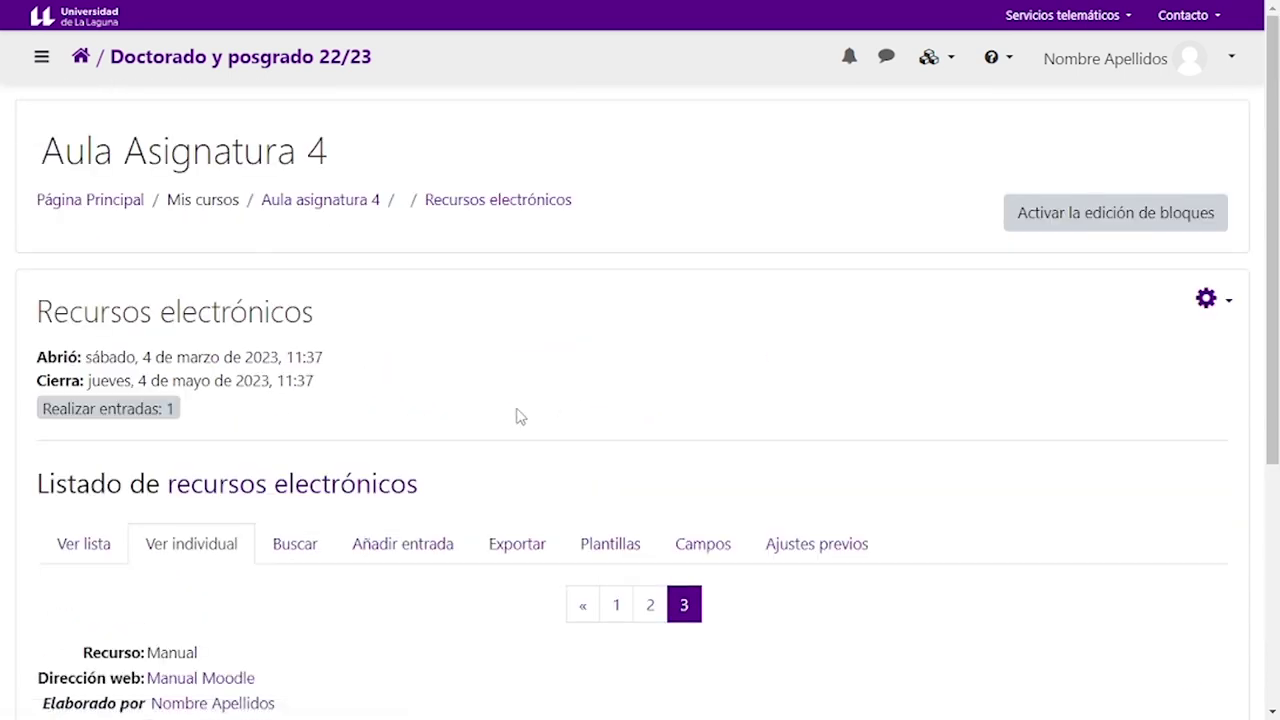
scroll(520, 416, down, 3)
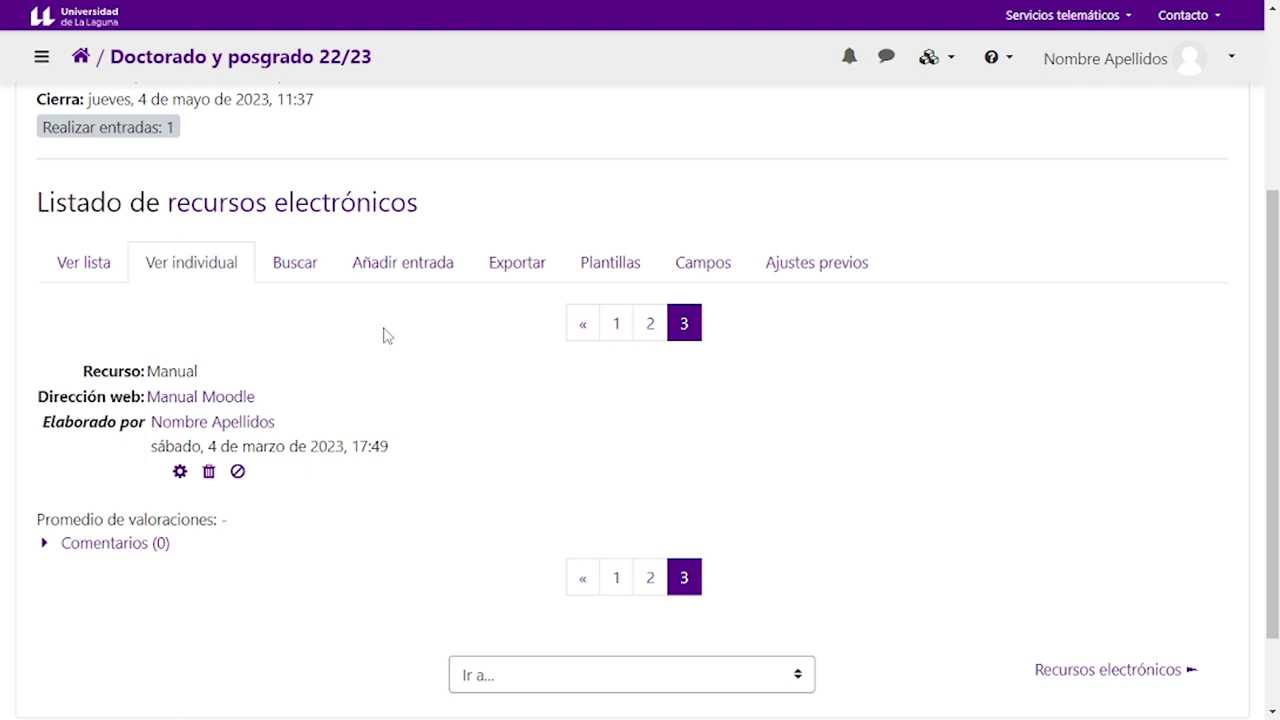
scroll(386, 335, up, 3)
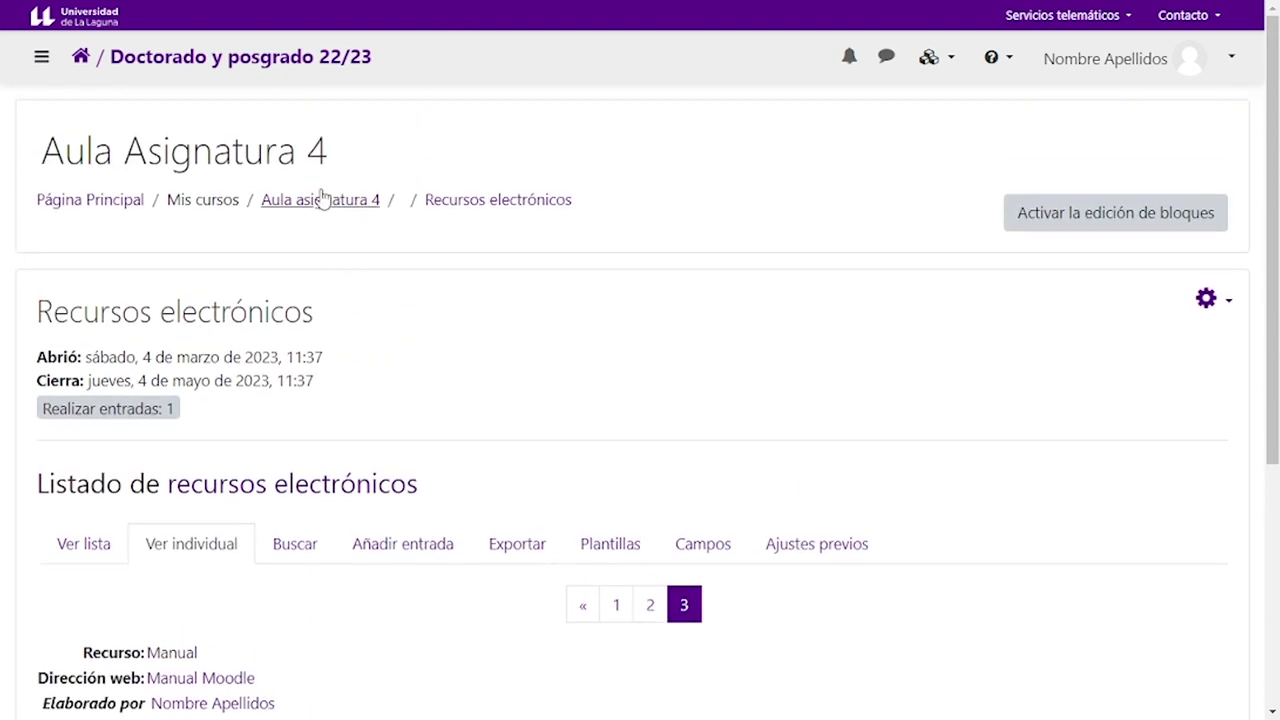
Return to the Aula asignatura 4 course page and look over the available help and support options
click(322, 199)
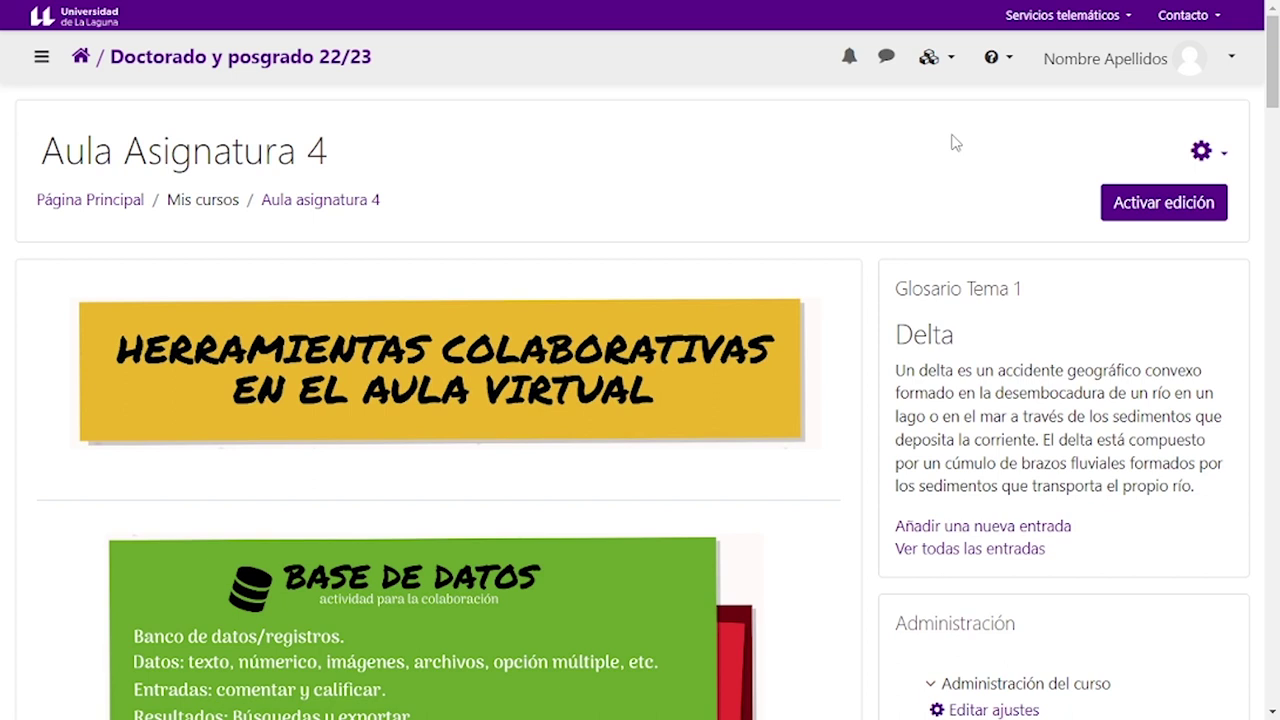
click(992, 57)
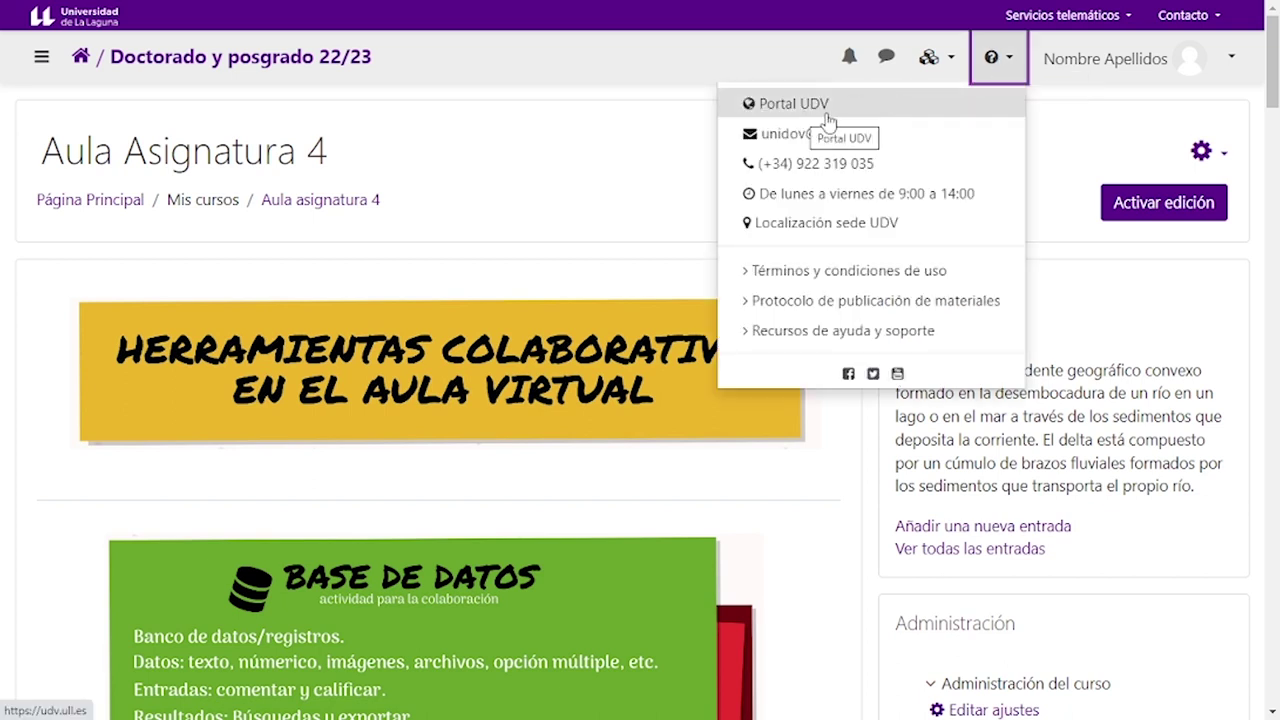
click(611, 183)
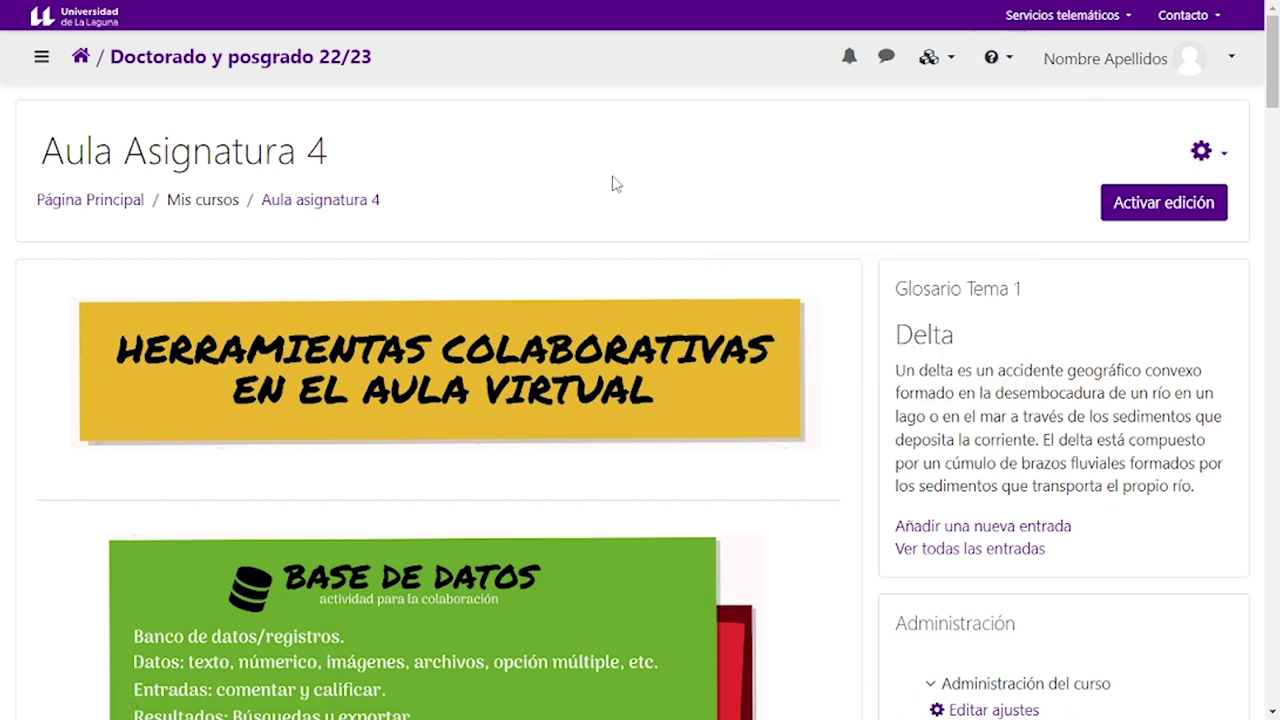
Open the user account options that include closing the session
click(1230, 68)
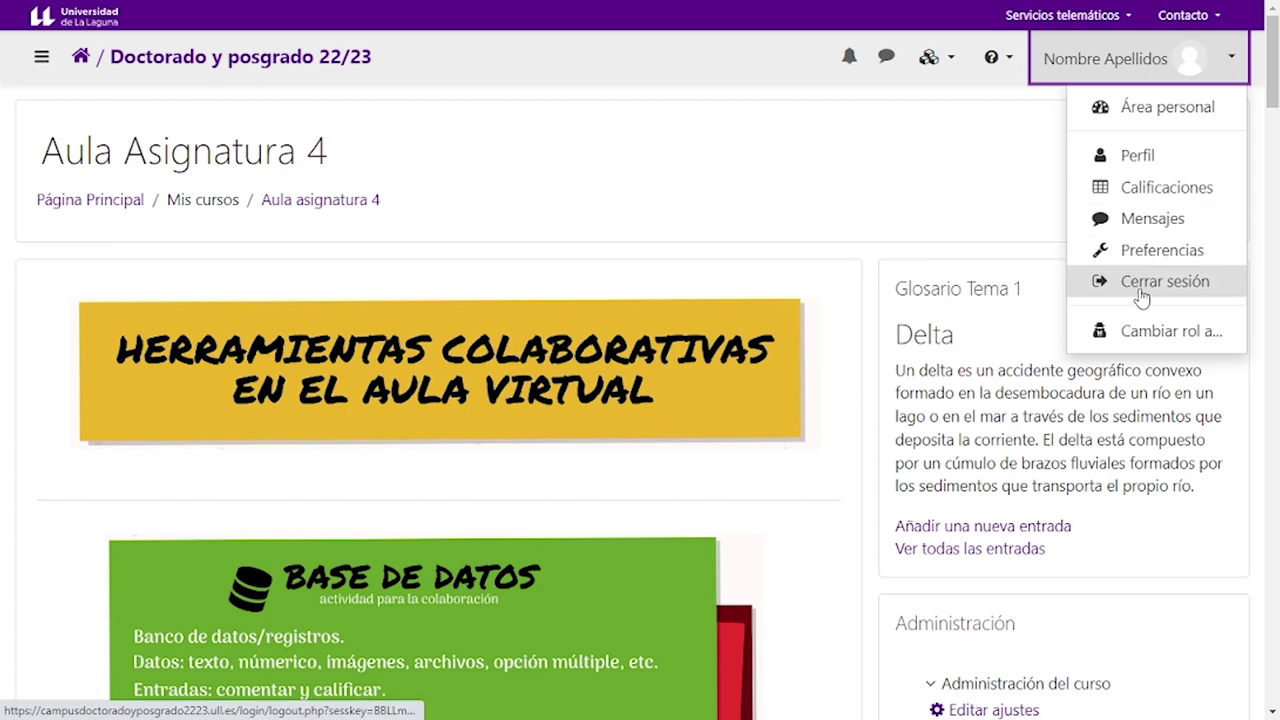